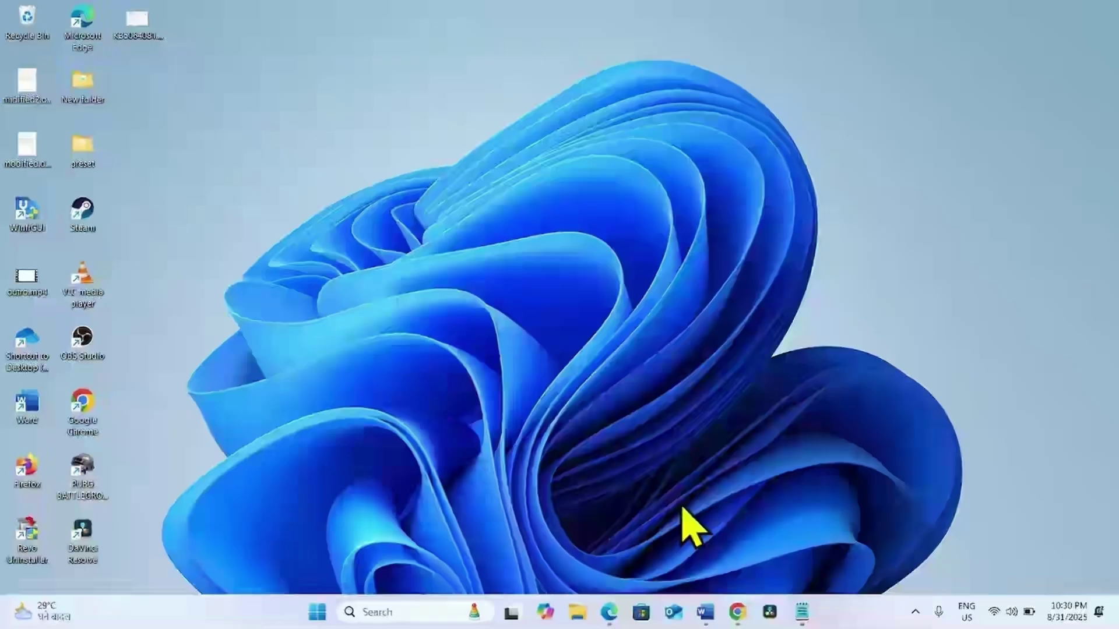
- Launch Command Prompt as administrator from a cmd search, with the repair-command notes restored beside it
left_click(387, 611)
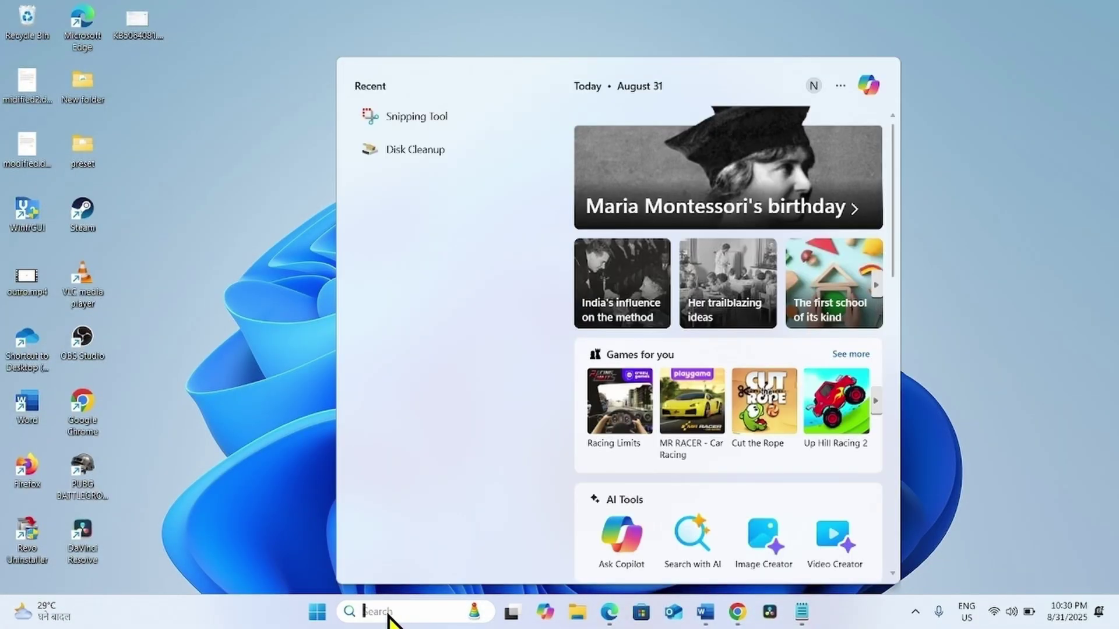
type("cmd")
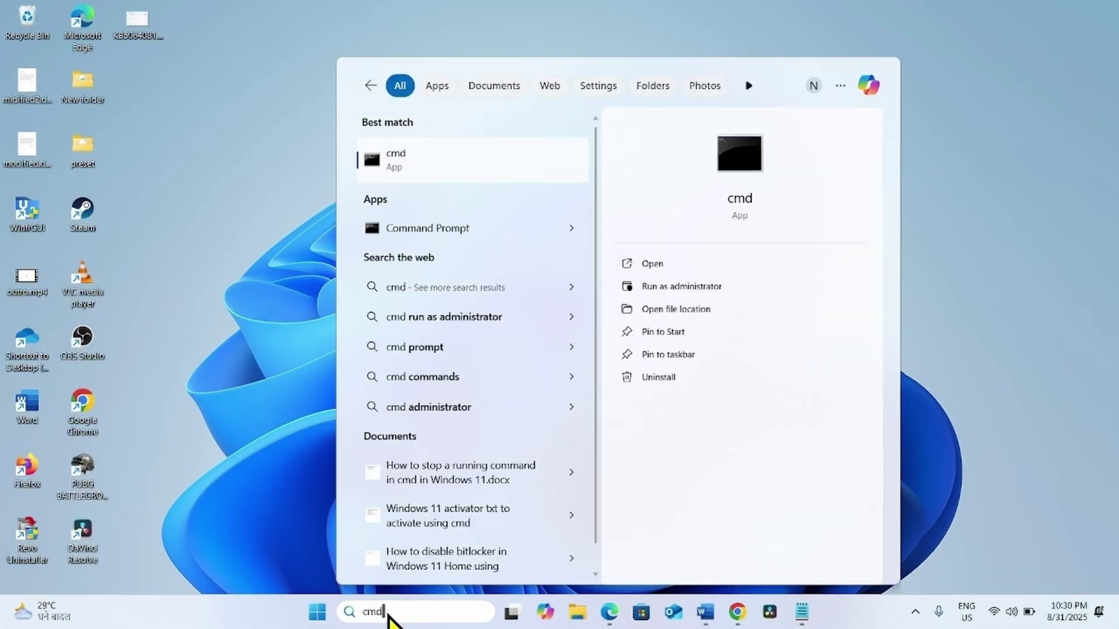
right_click(431, 230)
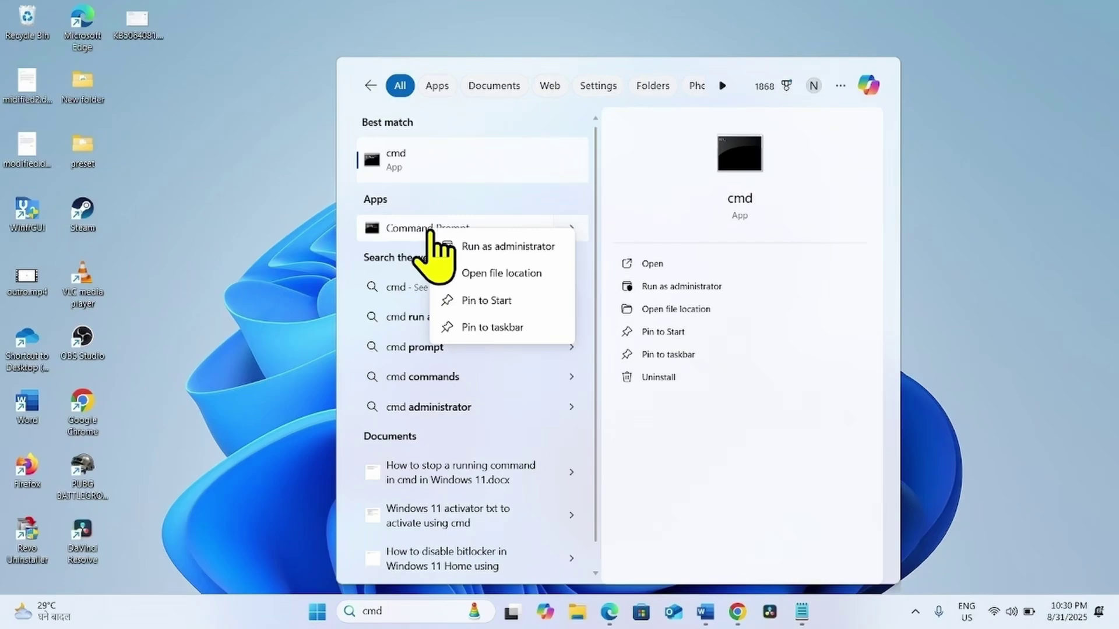
left_click(501, 246)
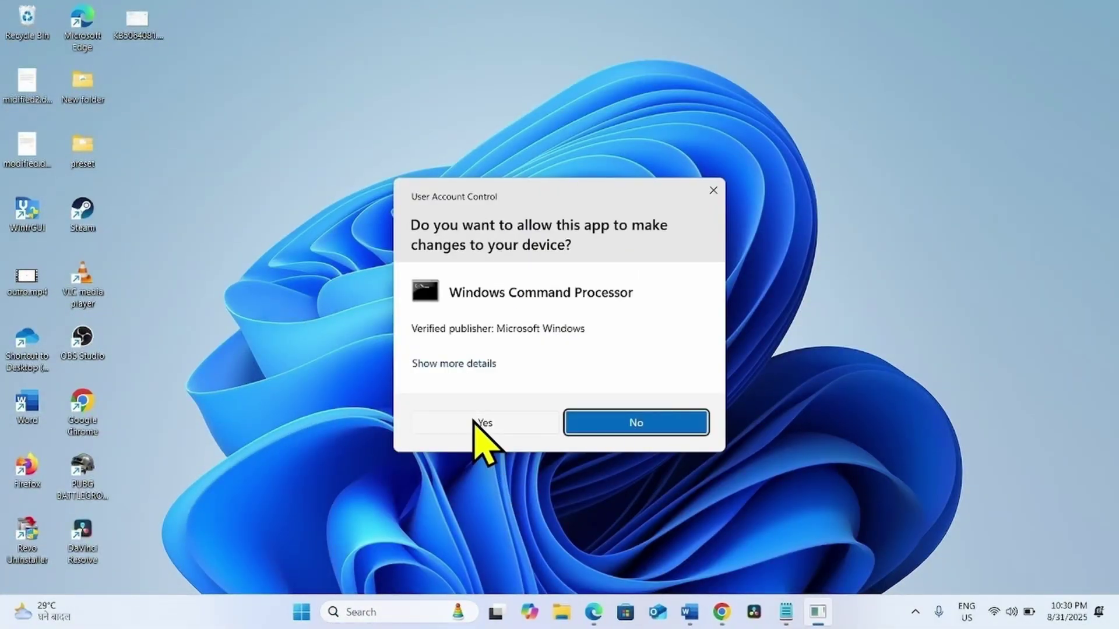
left_click(474, 422)
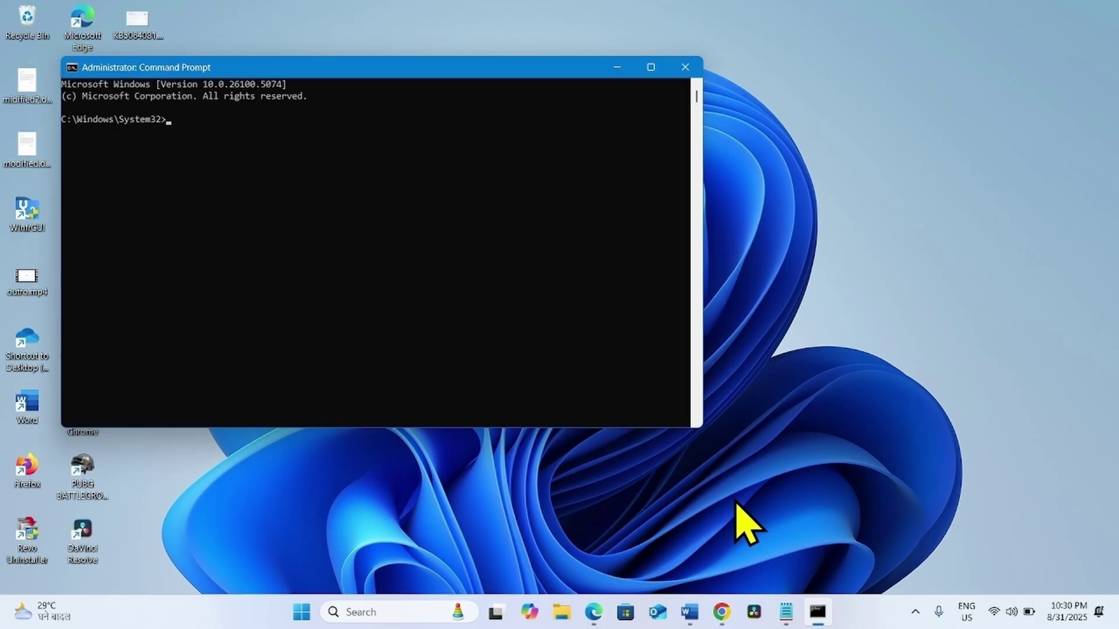
left_click(786, 610)
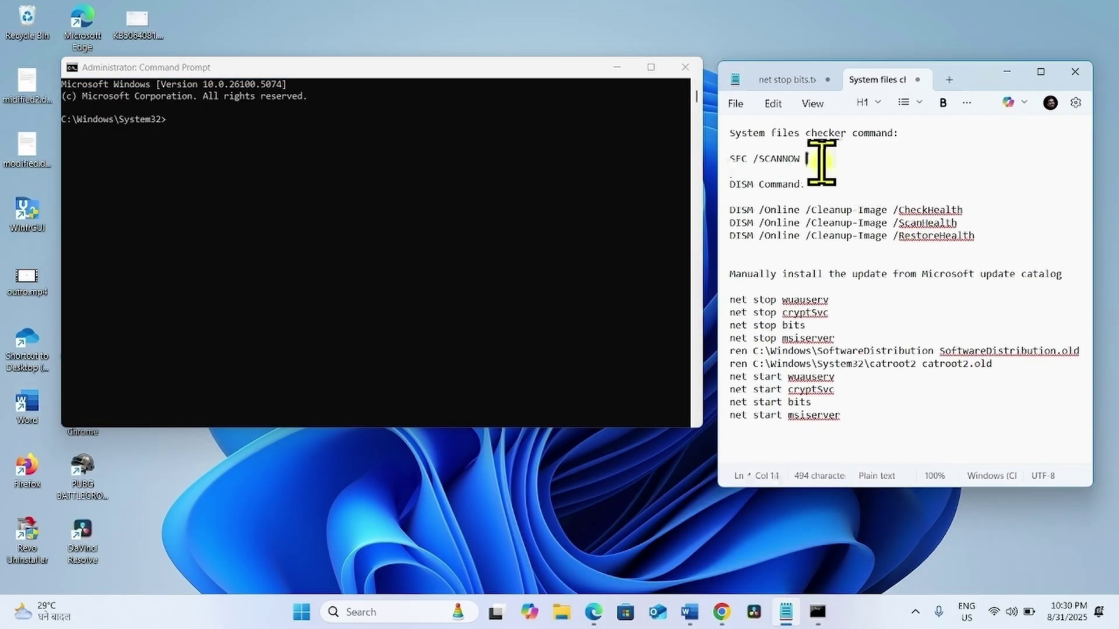
- Copy SFC /SCANNOW from the notes and run it in the administrator console
left_click_drag(821, 163, 718, 156)
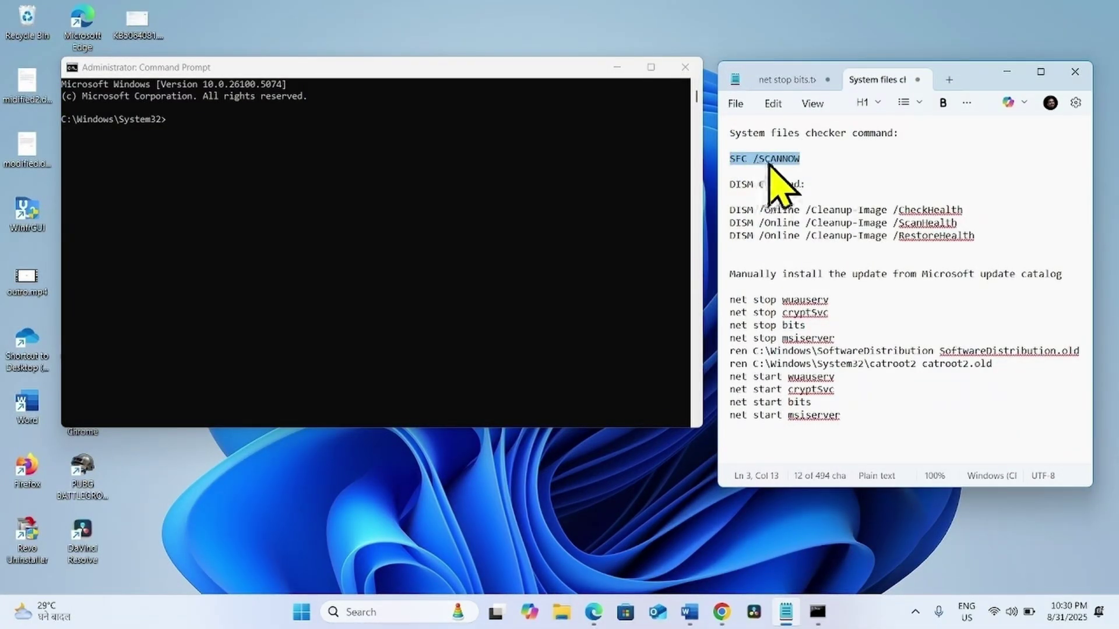
right_click(769, 165)
left_click(845, 186)
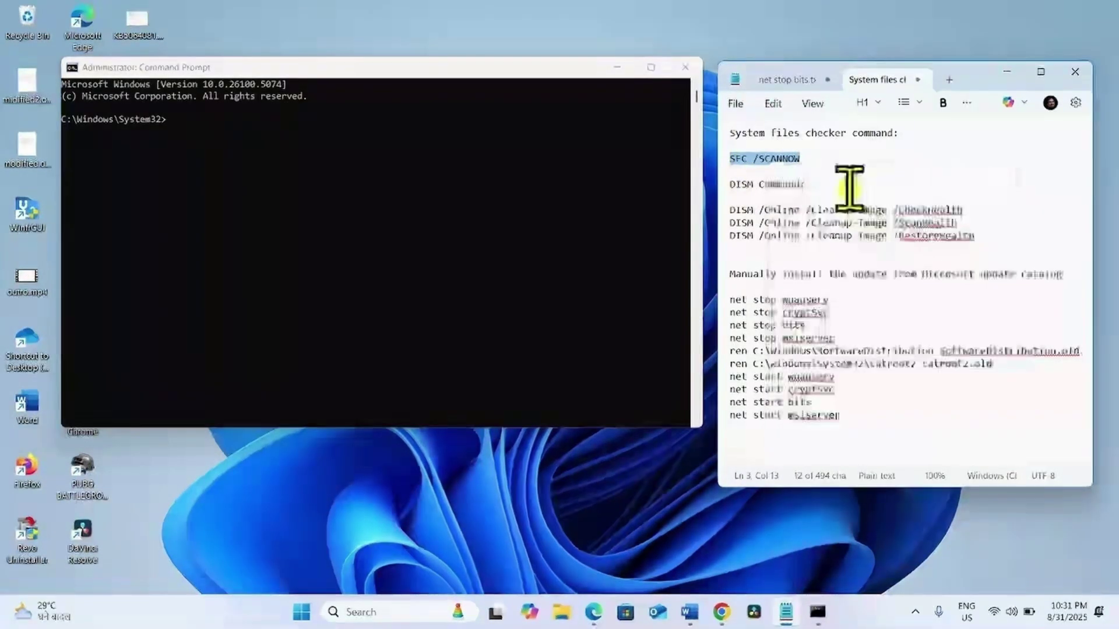
left_click(193, 122)
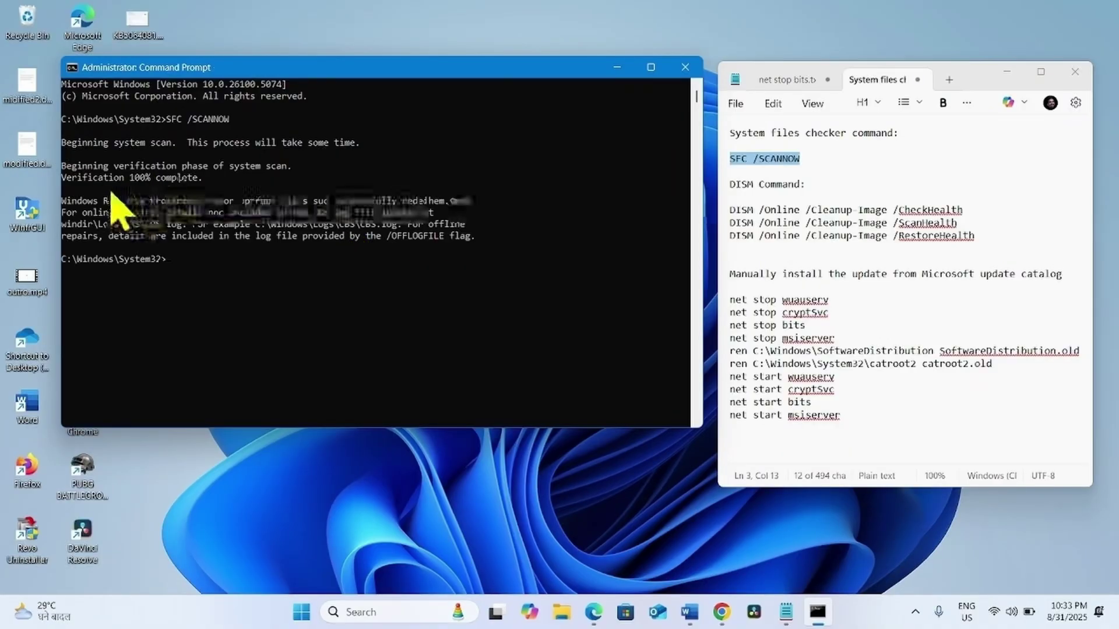
- Copy the DISM CheckHealth command from the notes and run it in the console
left_click_drag(964, 208, 721, 209)
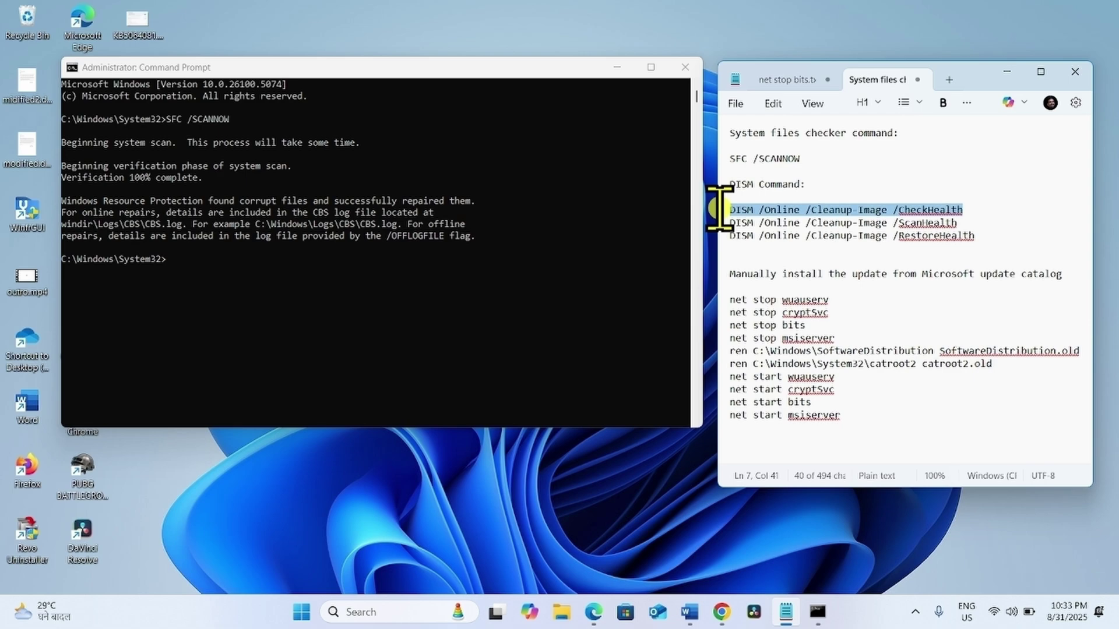
right_click(750, 213)
left_click(826, 232)
left_click(181, 264)
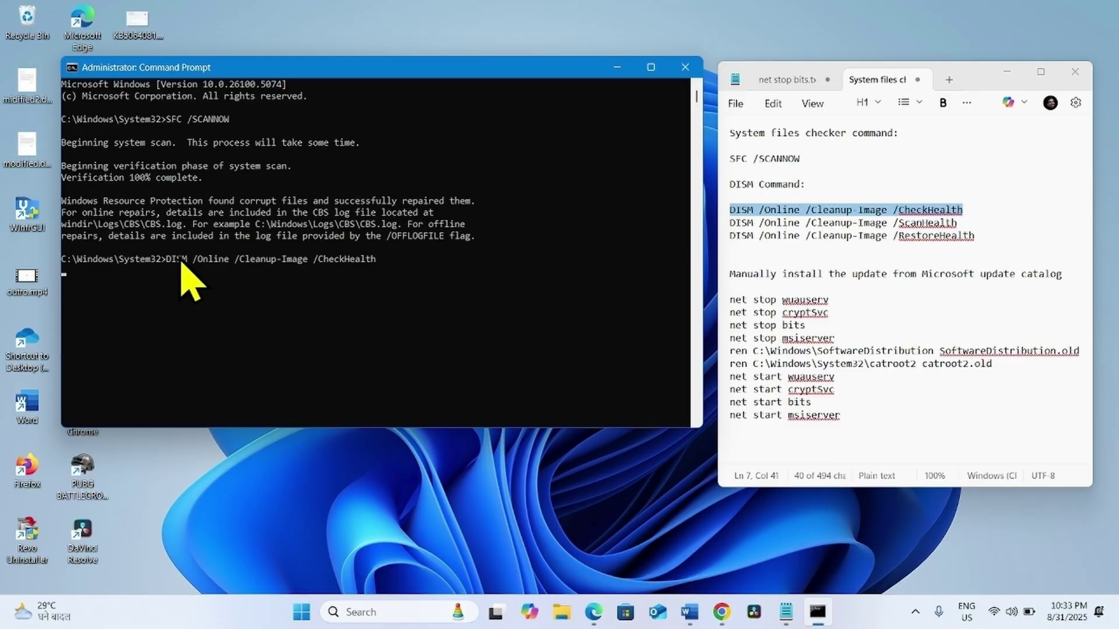
- Copy the DISM ScanHealth command into the console and run it
left_click(958, 224)
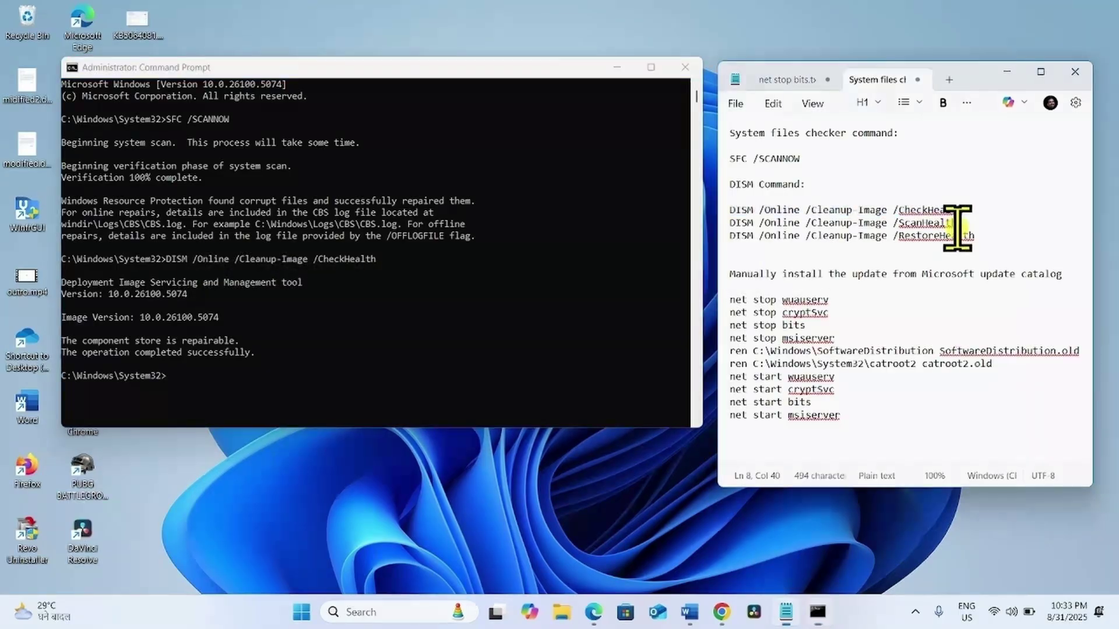
left_click_drag(958, 224, 710, 224)
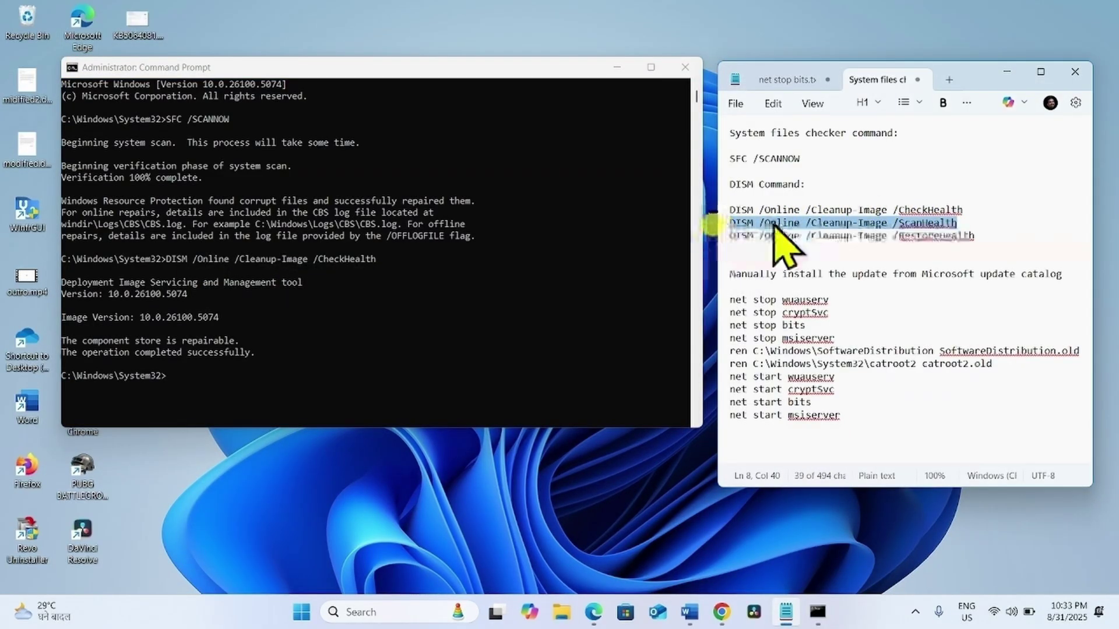
right_click(781, 233)
left_click(844, 233)
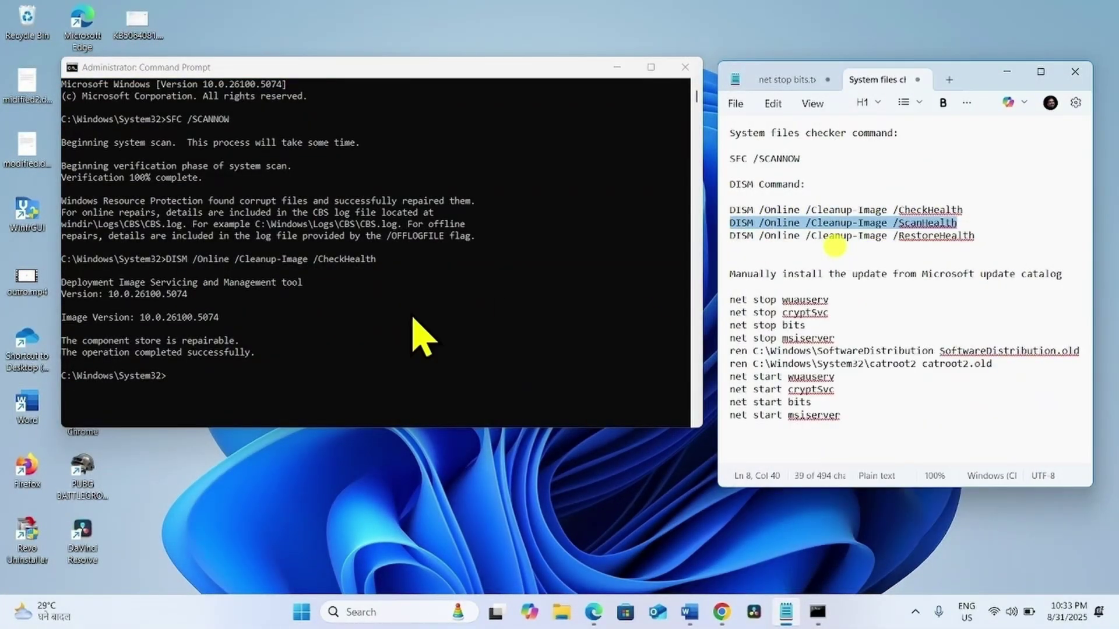
right_click(199, 408)
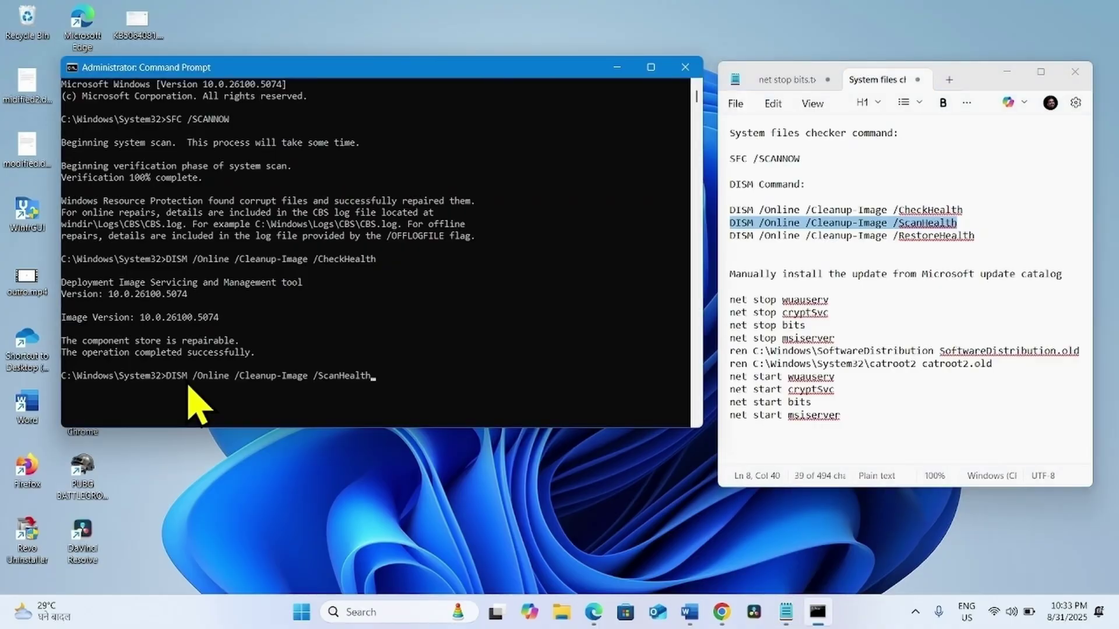
key("Return")
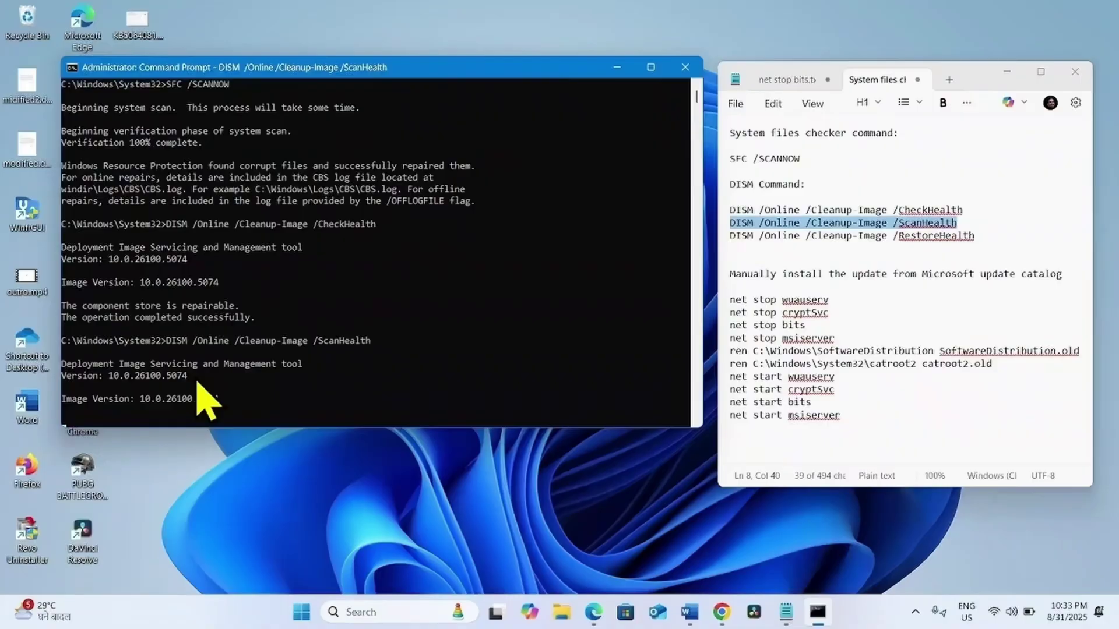
scroll(705, 120, "up", 1)
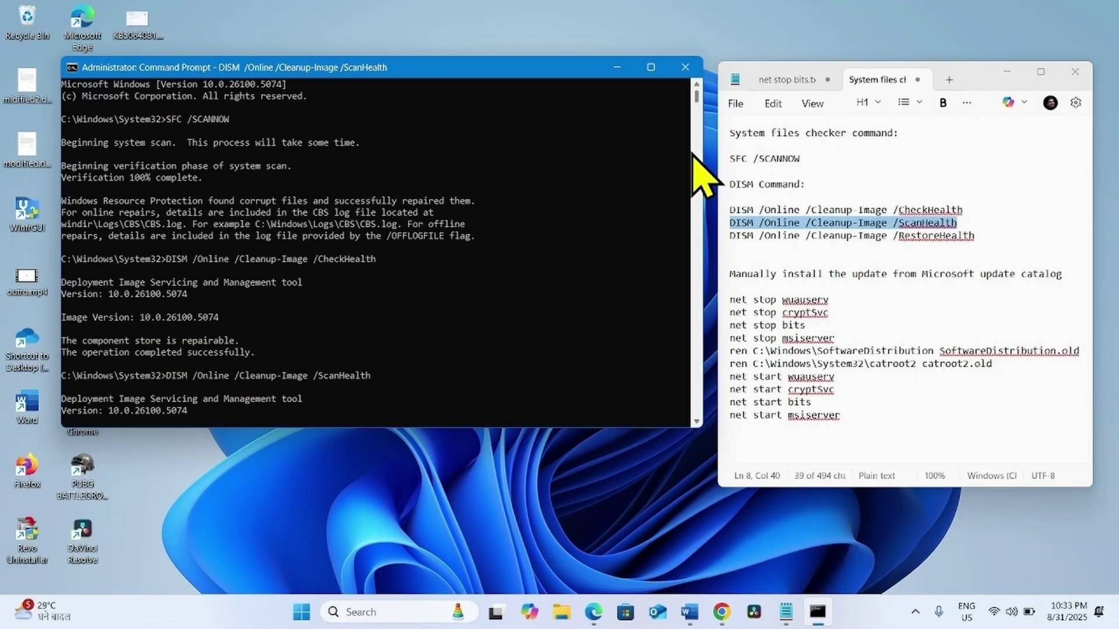
scroll(699, 434, "down", 5)
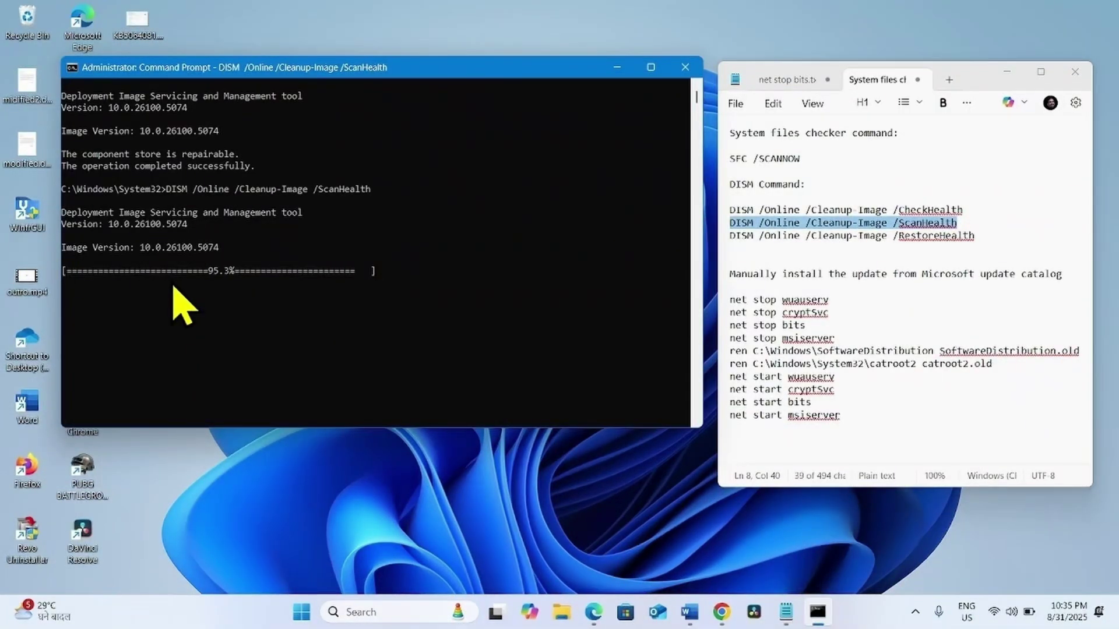
scroll(699, 421, "down", 2)
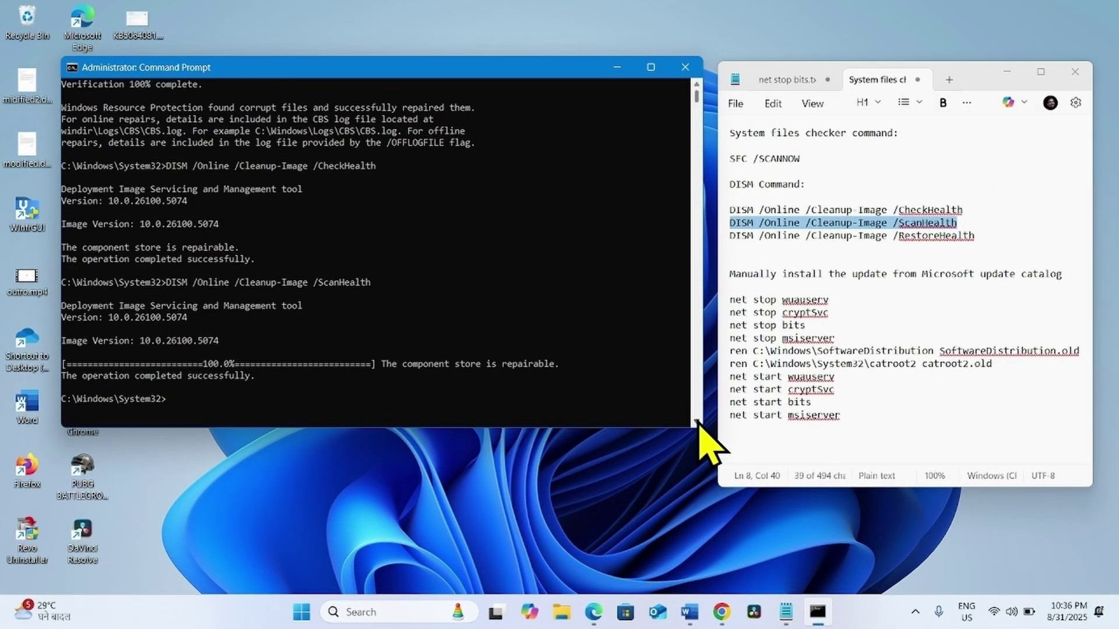
scroll(699, 421, "down", 2)
- Copy the DISM RestoreHealth command into the console and run it to completion
left_click(976, 240)
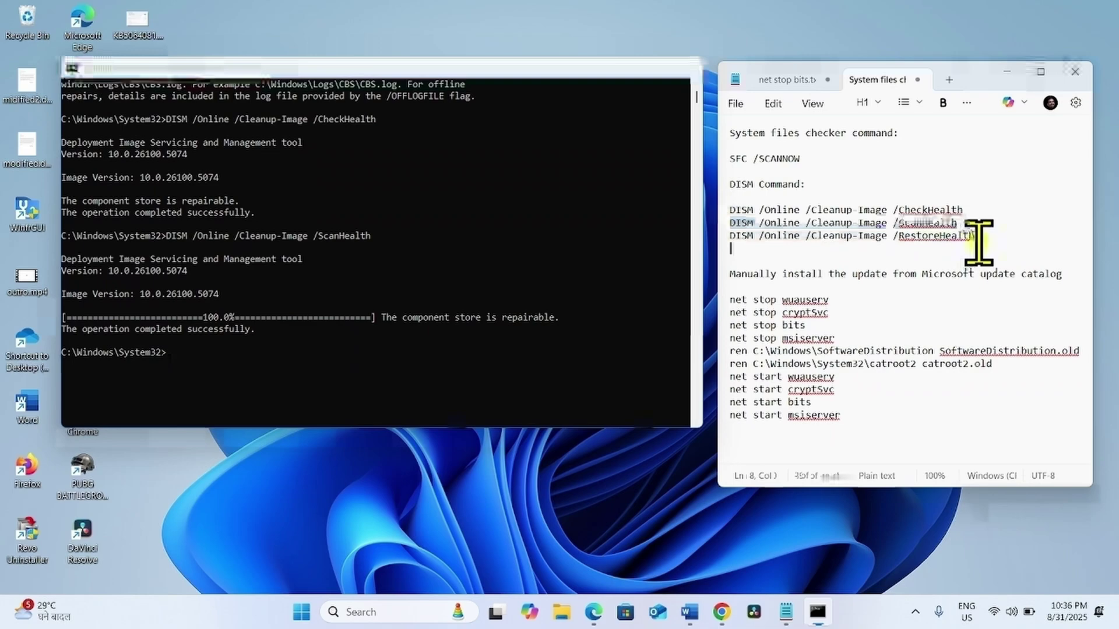
left_click_drag(979, 242, 712, 232)
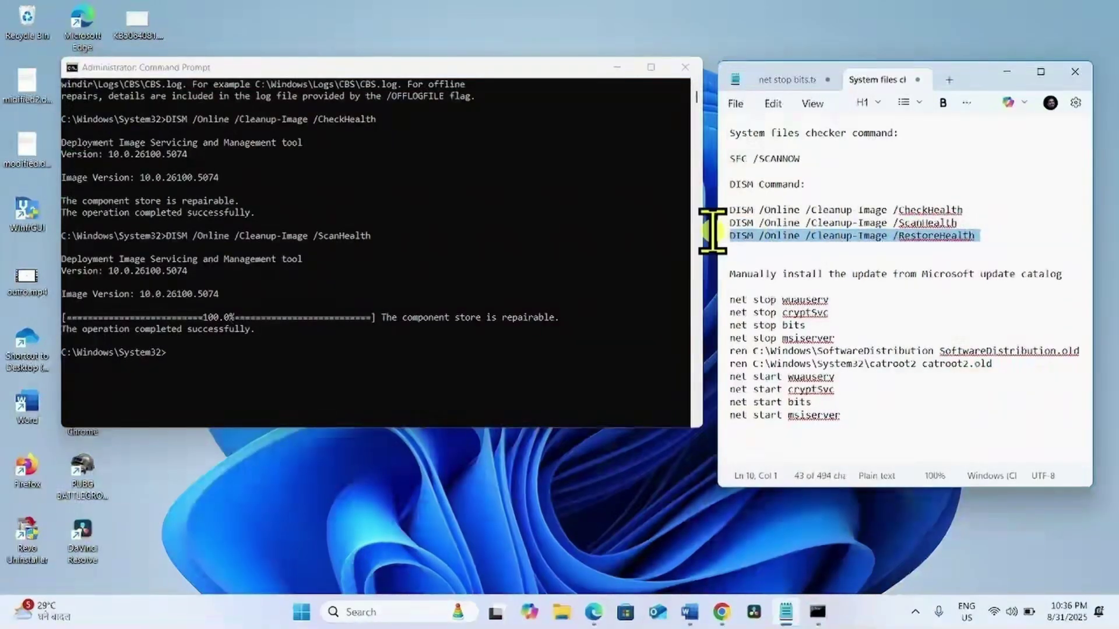
right_click(733, 232)
left_click(810, 248)
left_click(181, 363)
right_click(181, 364)
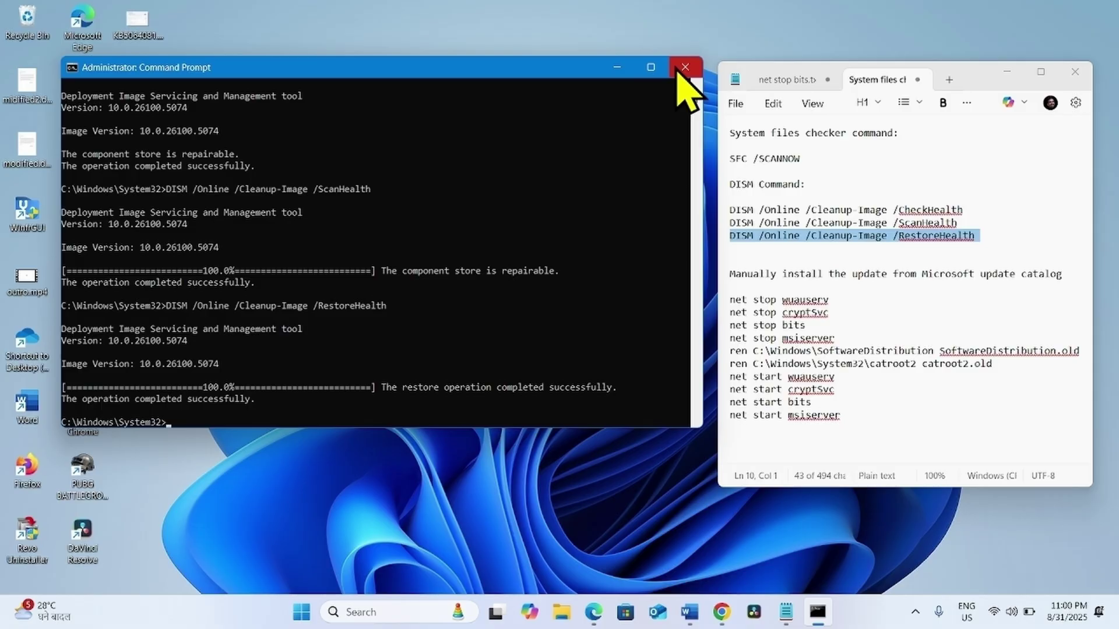
- Close Command Prompt, minimise the notes, and dismiss the Start menu and power options
left_click(679, 68)
left_click(1006, 72)
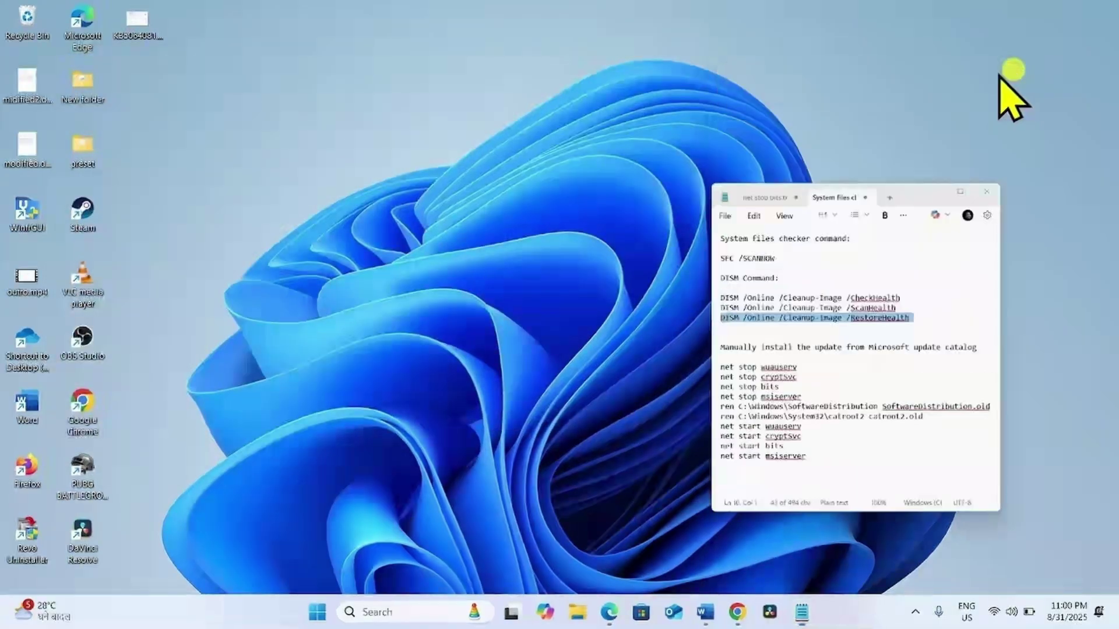
left_click(315, 614)
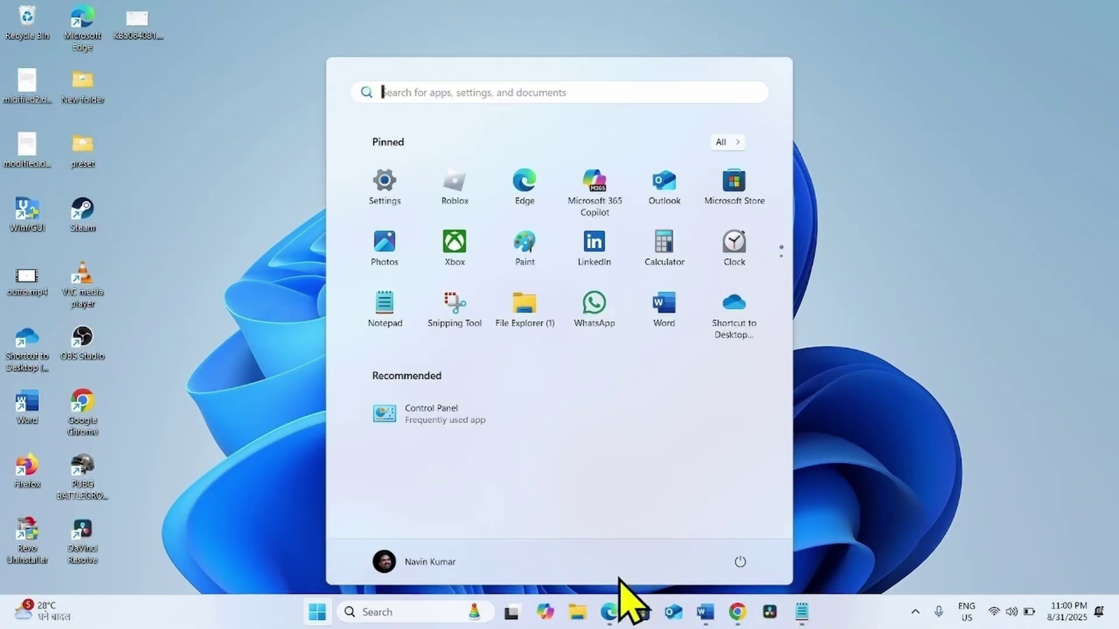
left_click(739, 561)
left_click(975, 259)
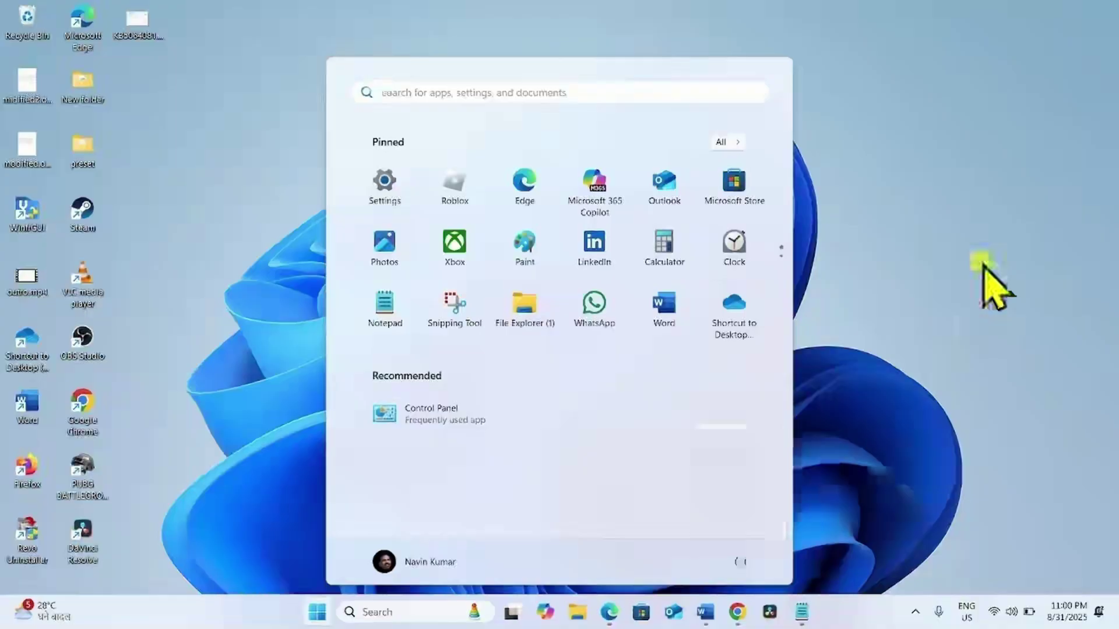
left_click(974, 260)
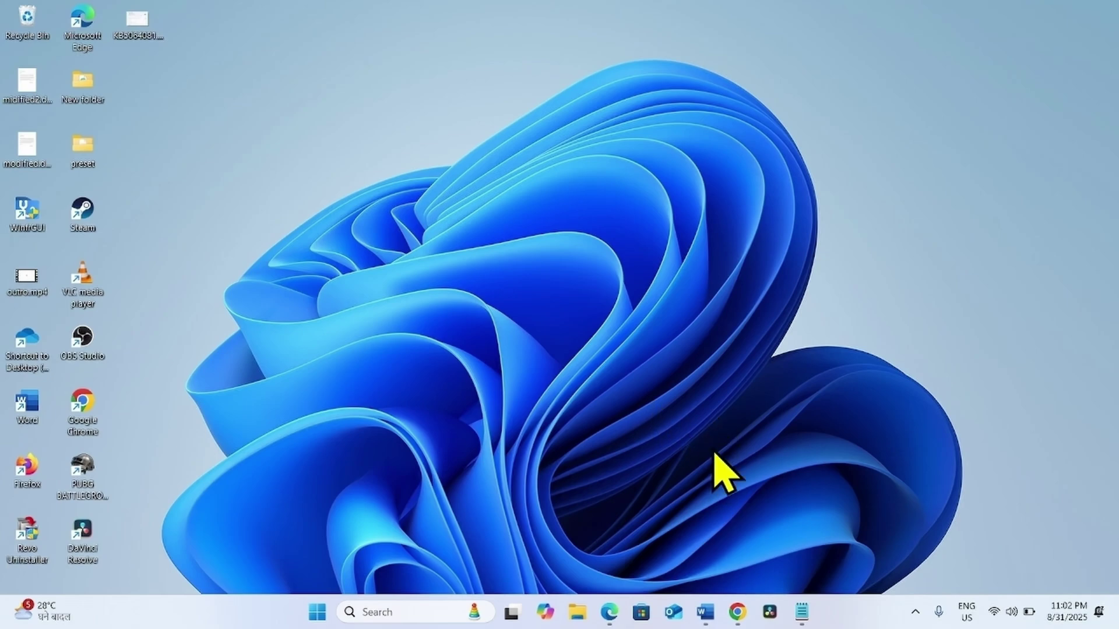
- Bring back Chrome's Update Catalog page listing four KB5064081 cumulative update previews
mouse_move(741, 609)
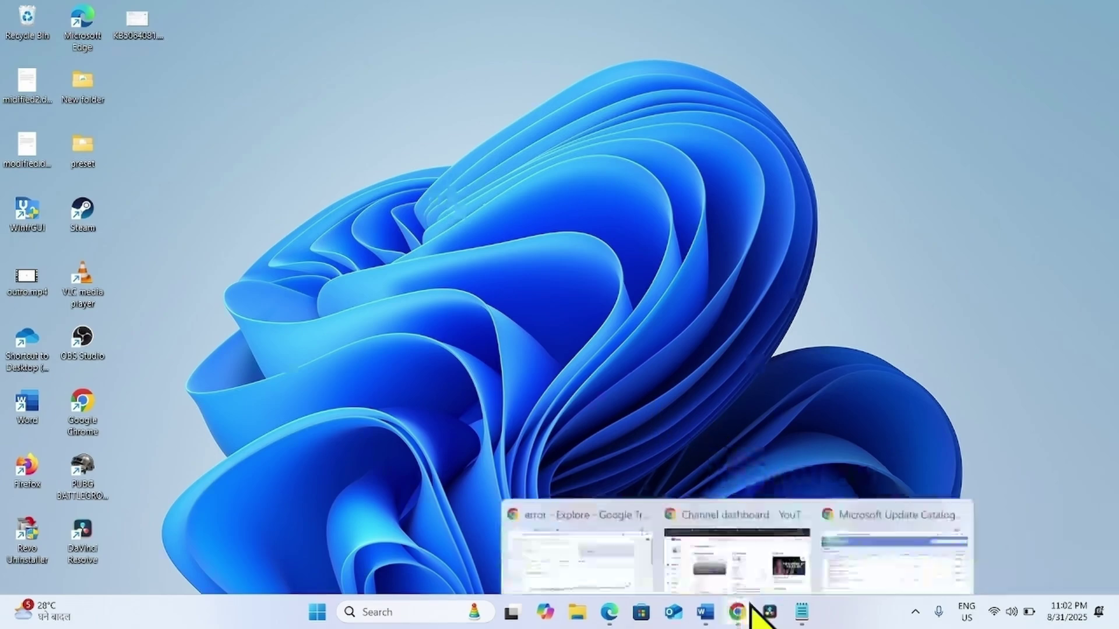
left_click(851, 535)
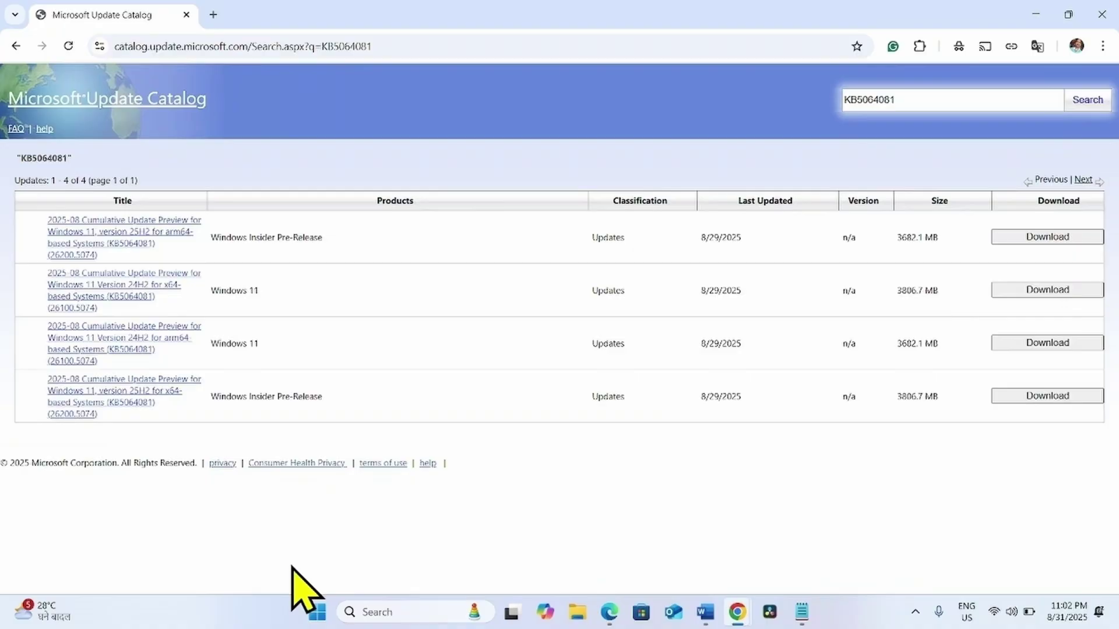
left_click(318, 610)
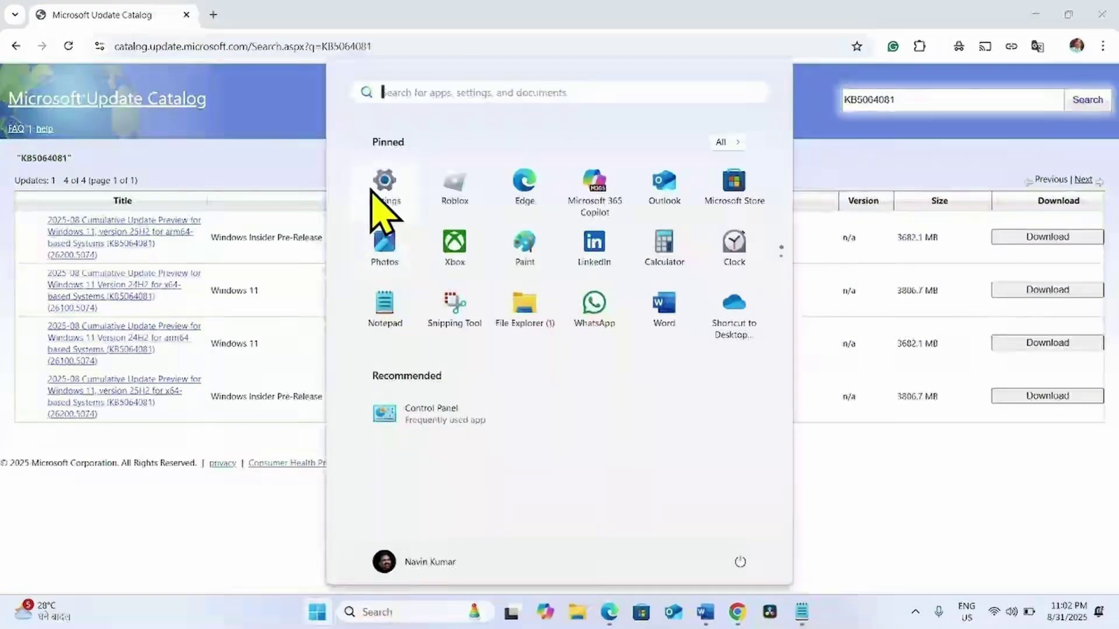
- Check Settings > System > About to confirm a 64-bit, x64-based system
left_click(372, 188)
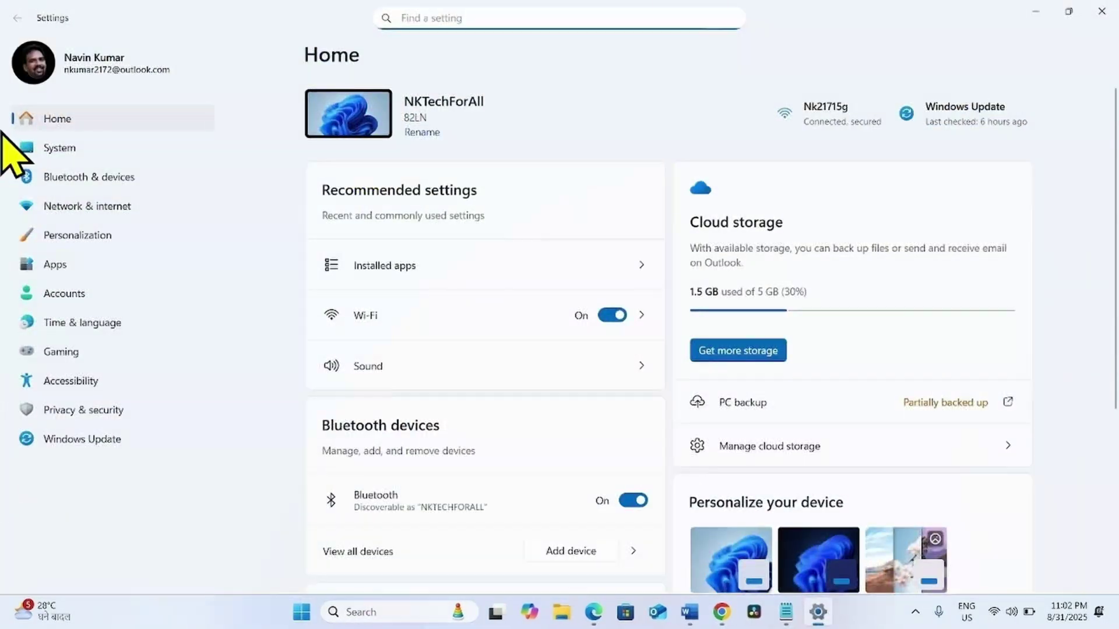
left_click(72, 150)
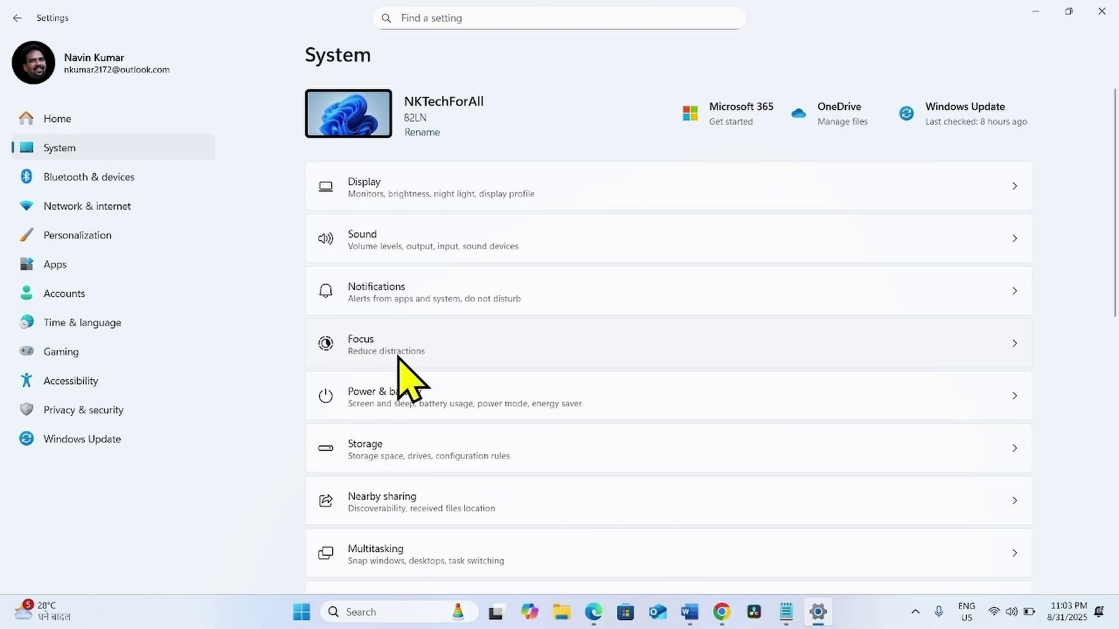
scroll(434, 446, "down", 10)
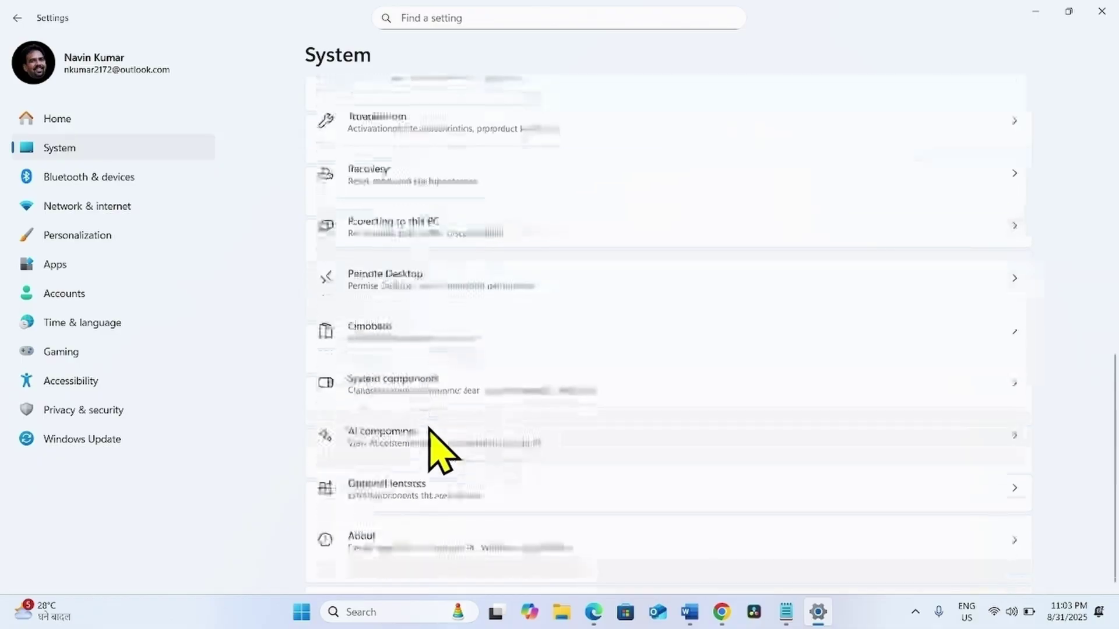
left_click(406, 550)
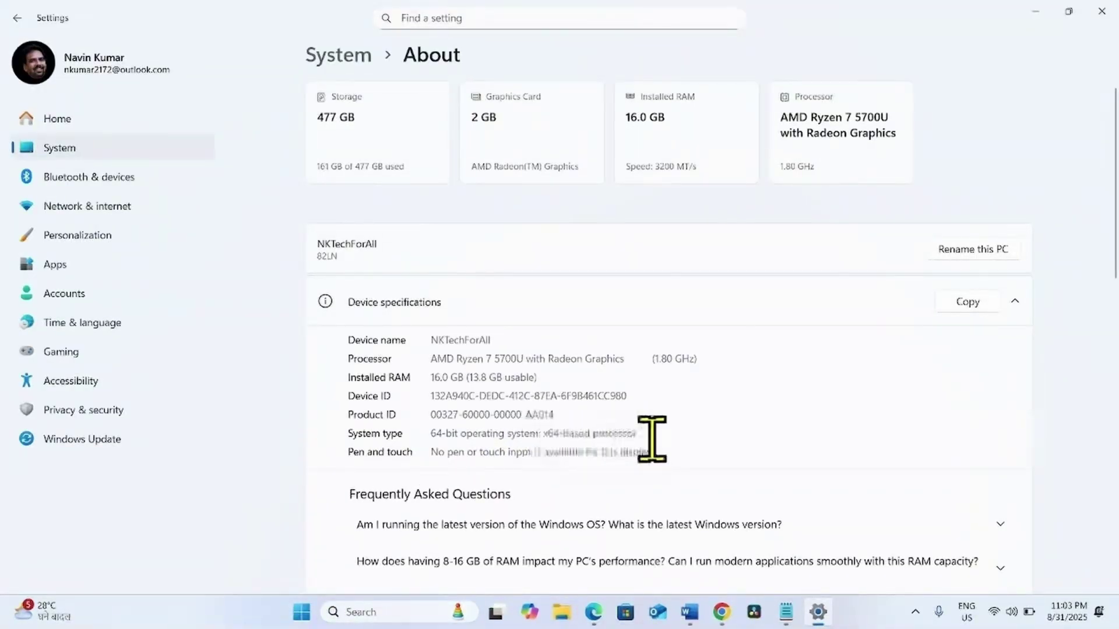
- Close Settings and open downloads for the Windows 11 Version 24H2 x64 KB5064081 update
left_click(1104, 7)
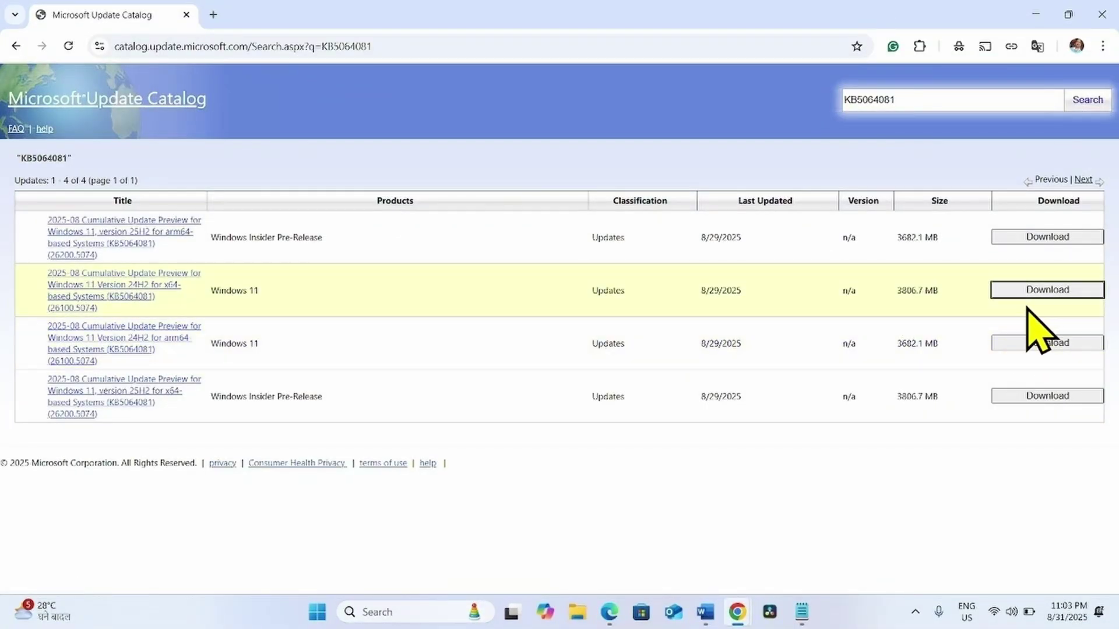
left_click(1047, 292)
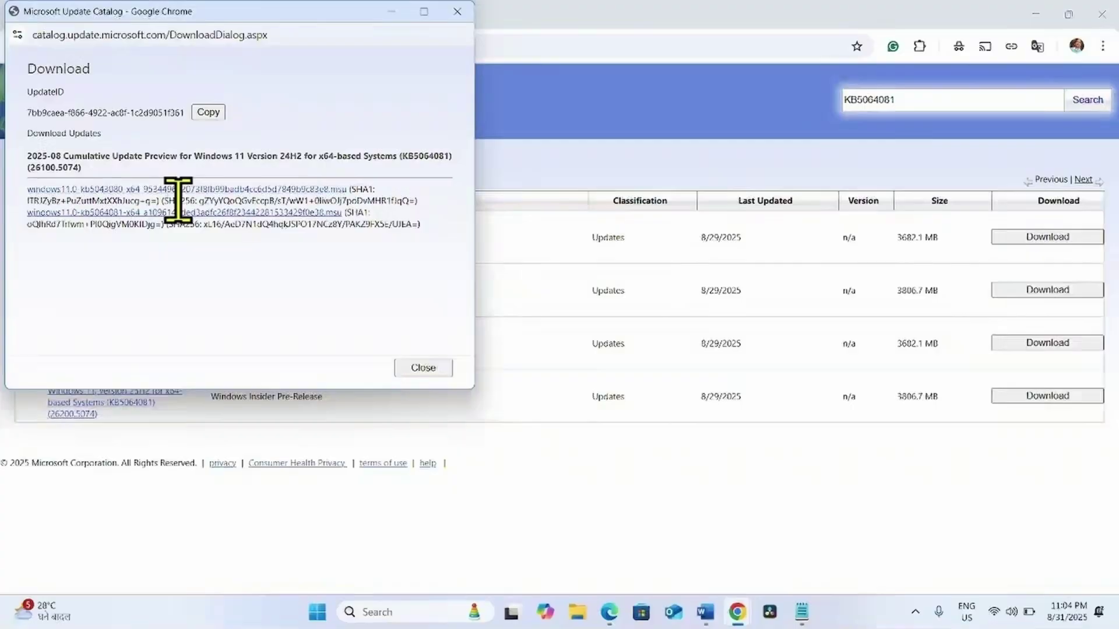
- Download the KB5064081 and KB5043080 .msu packages and check Chrome's downloads panel
left_click(261, 188)
left_click(252, 212)
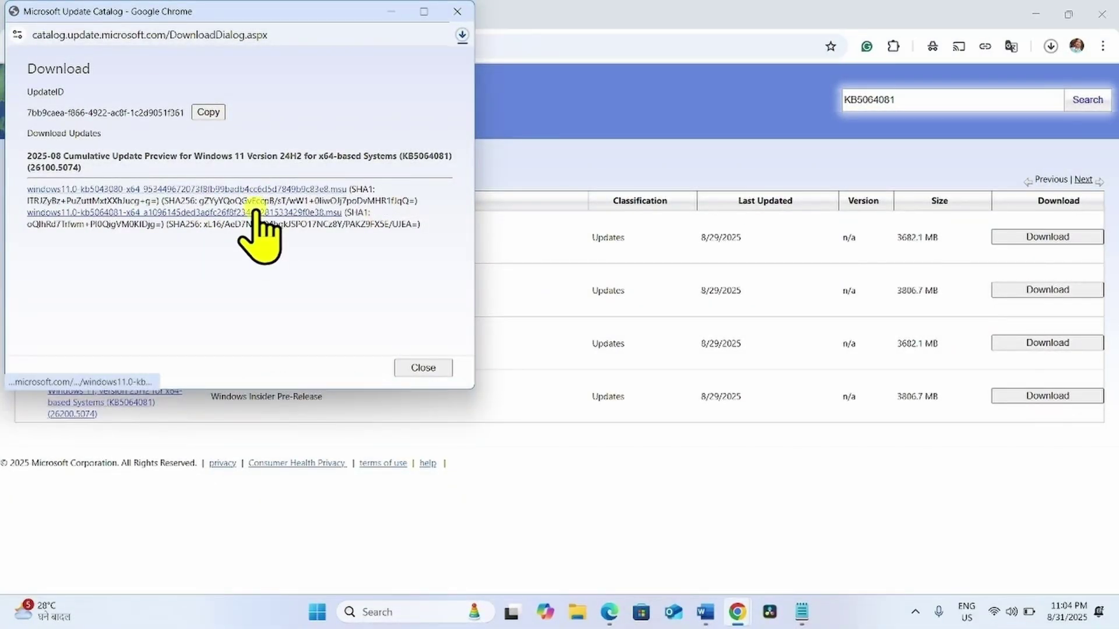
left_click(1051, 46)
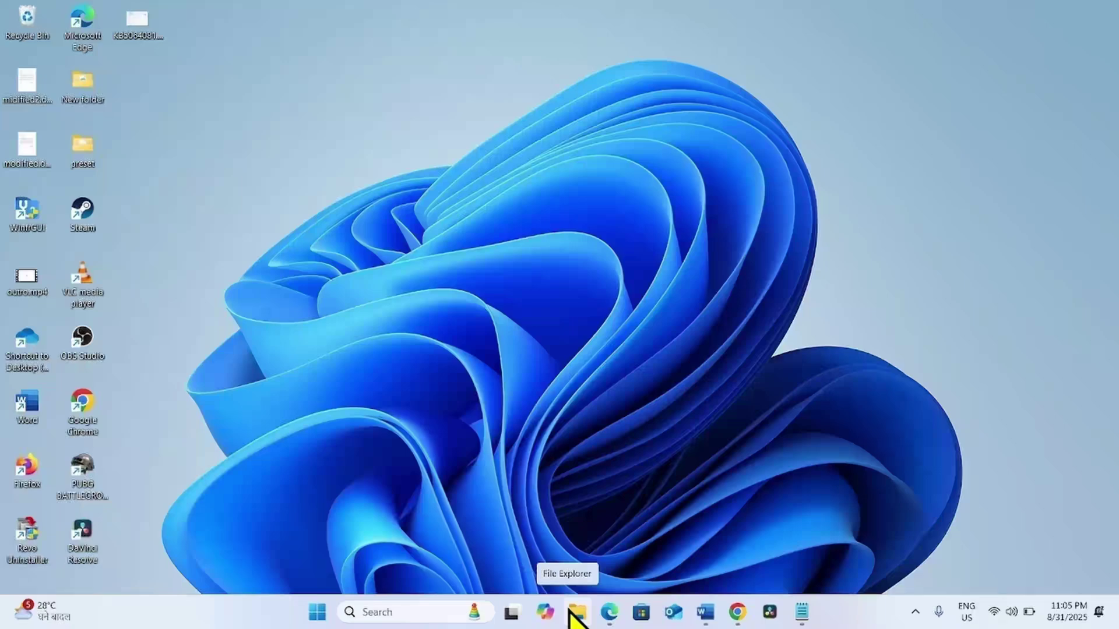
- Open the KB5064081 .msu from the Downloads folder to launch the Standalone Installer
left_click(574, 613)
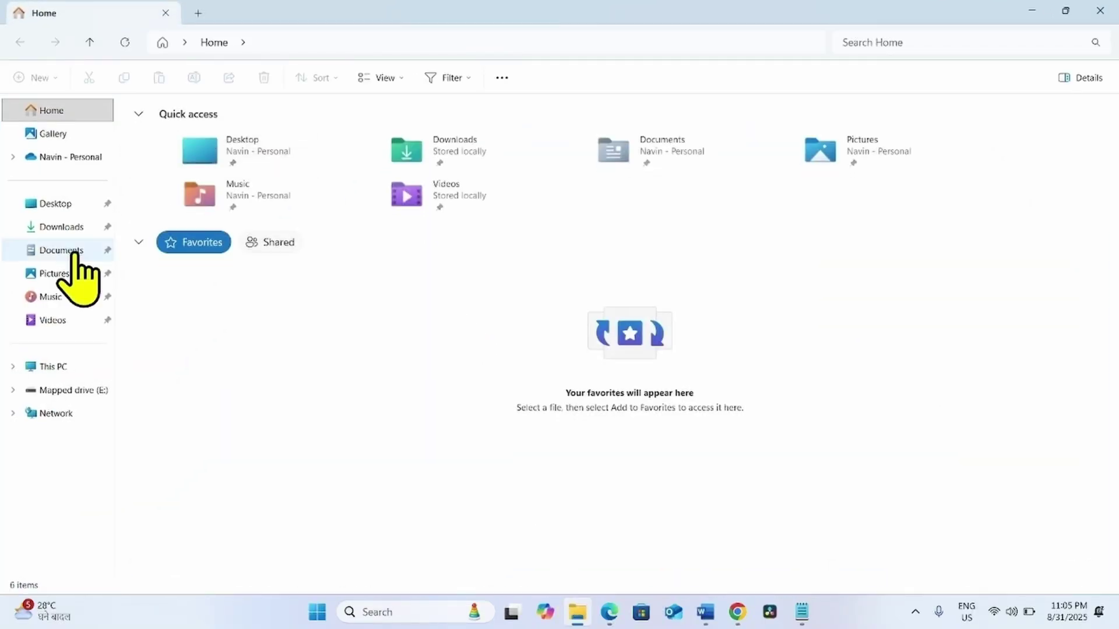
left_click(35, 230)
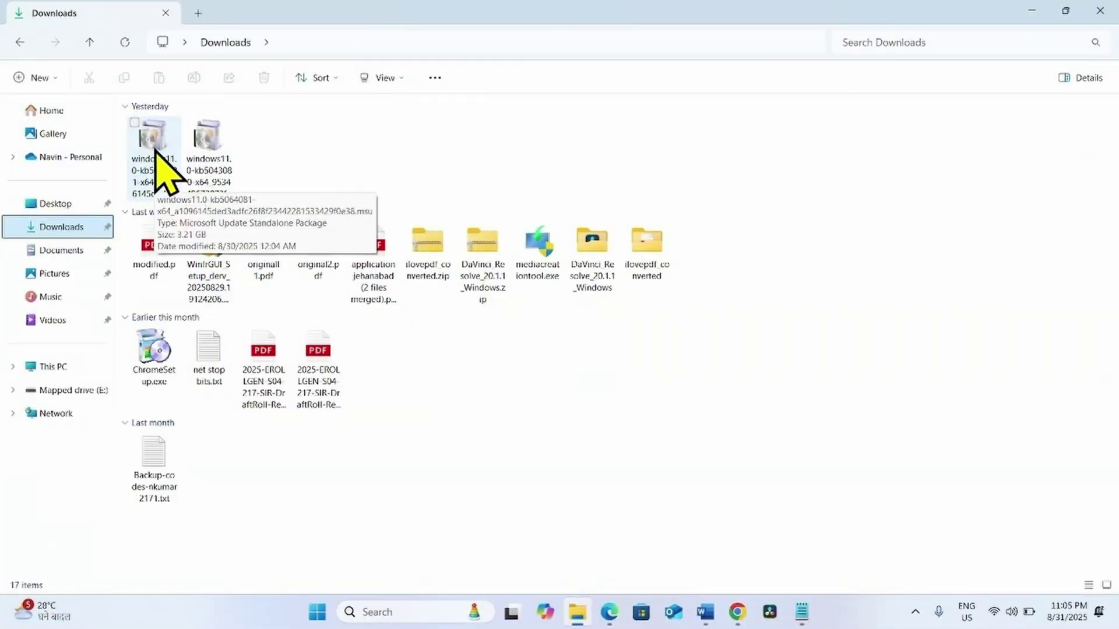
right_click(153, 143)
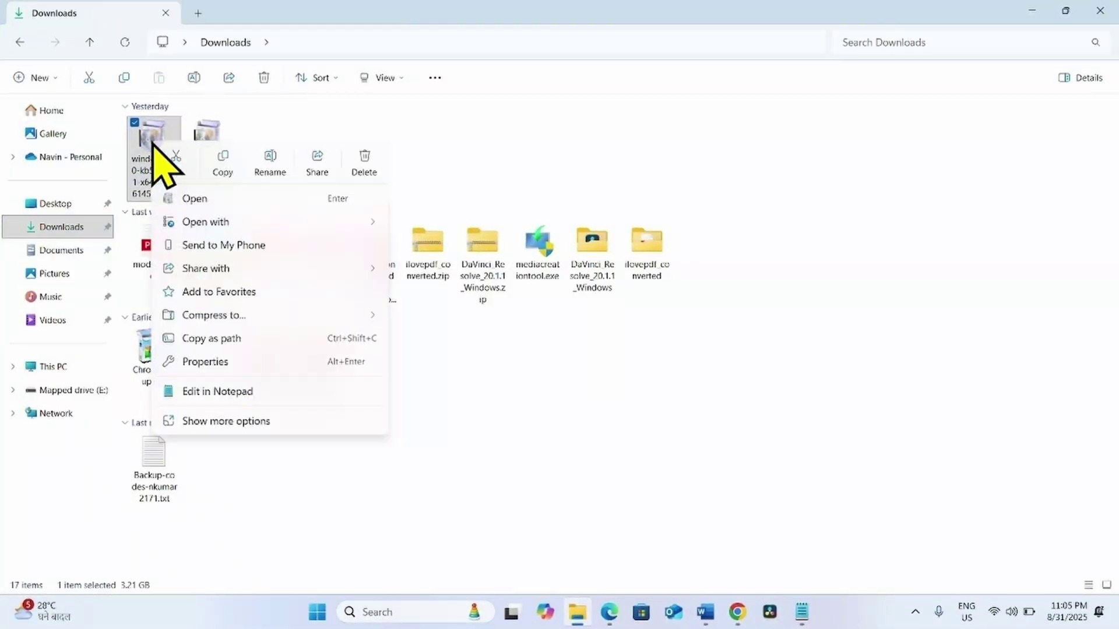
left_click(185, 198)
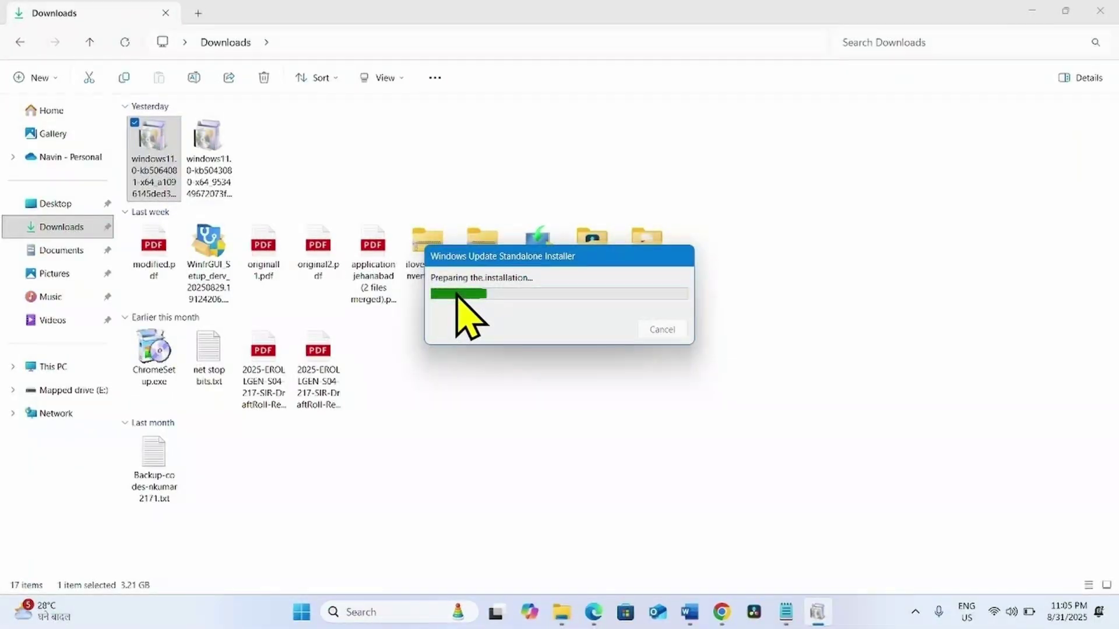
left_click(209, 167)
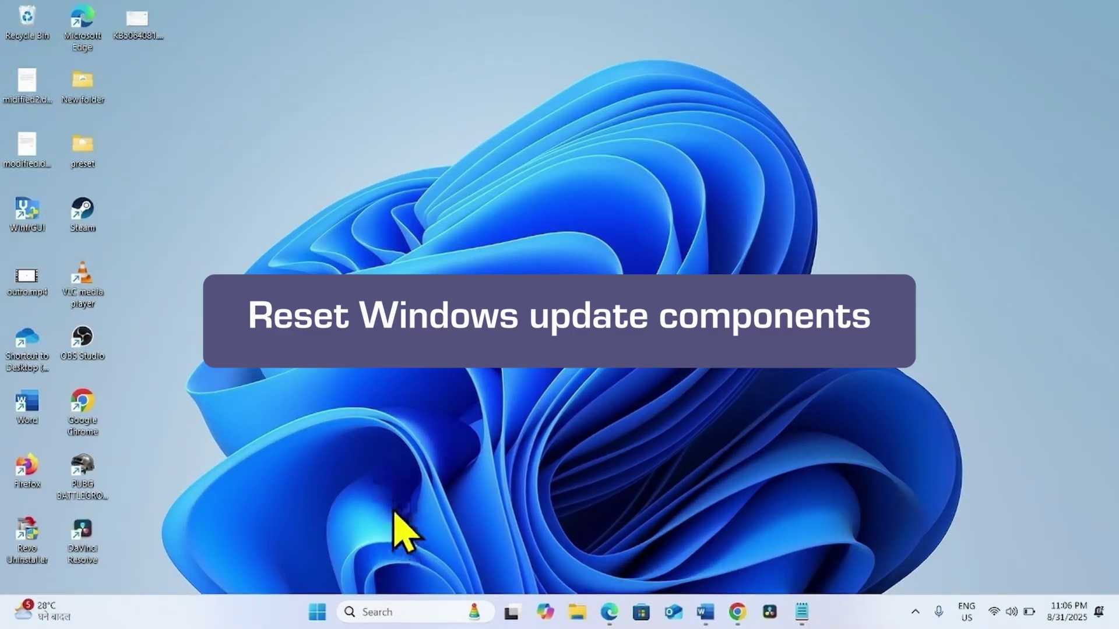
- Search for cmd and launch Command Prompt with Run as administrator
left_click(380, 612)
type("cm")
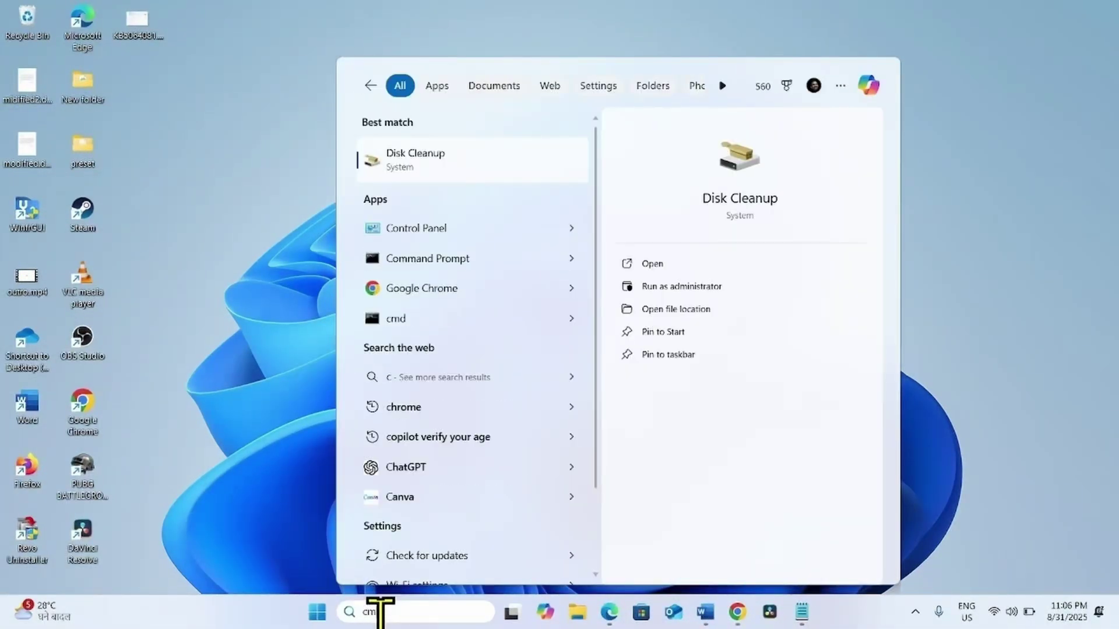
type("d")
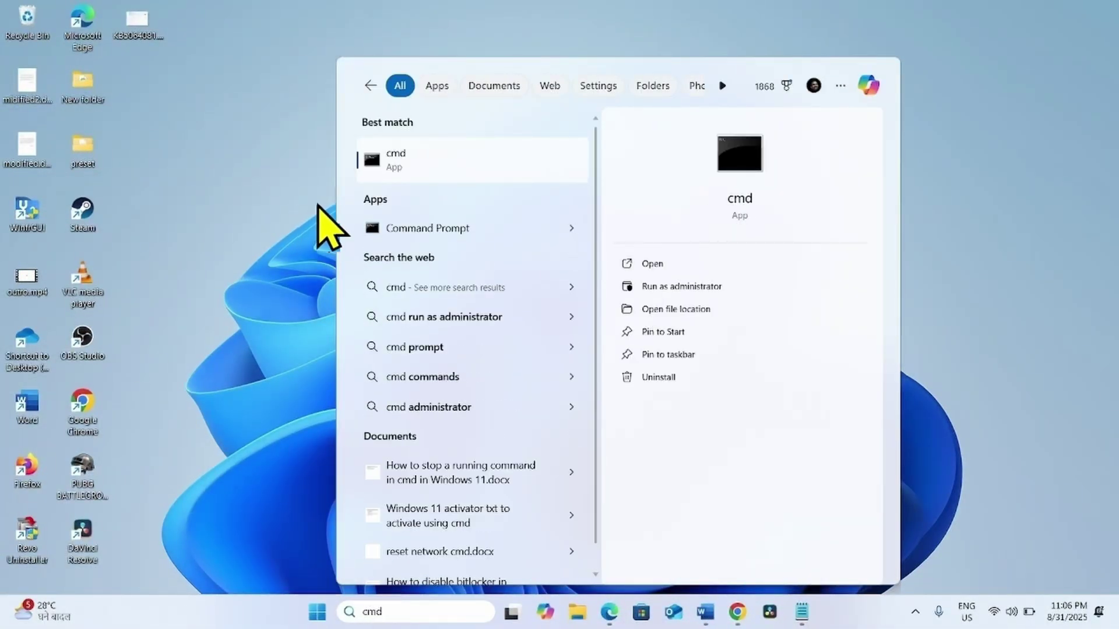
right_click(411, 232)
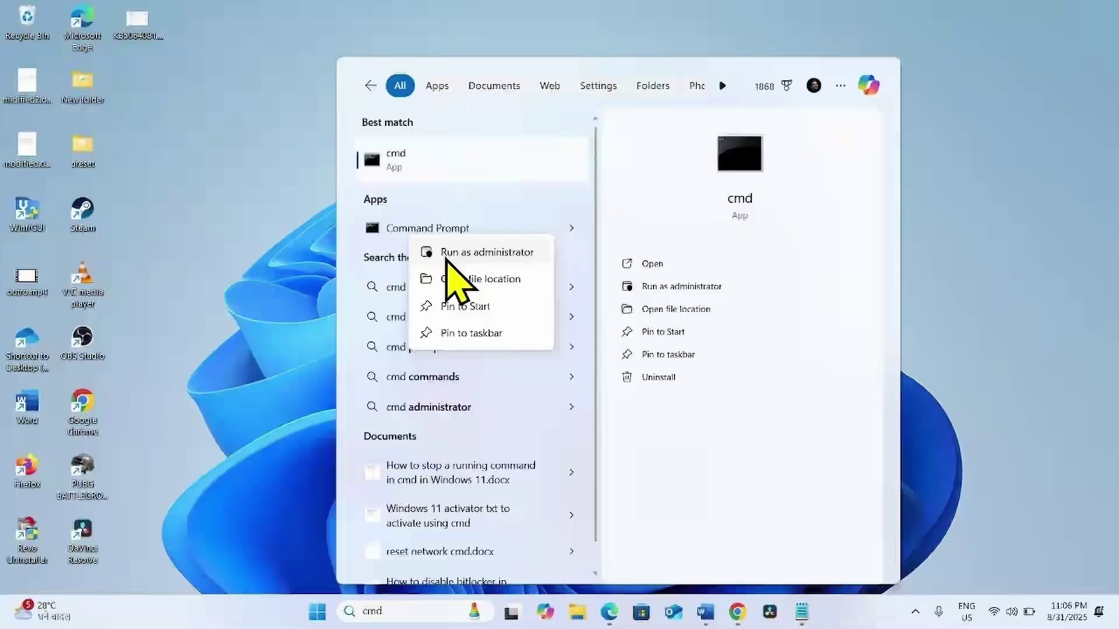
left_click(449, 253)
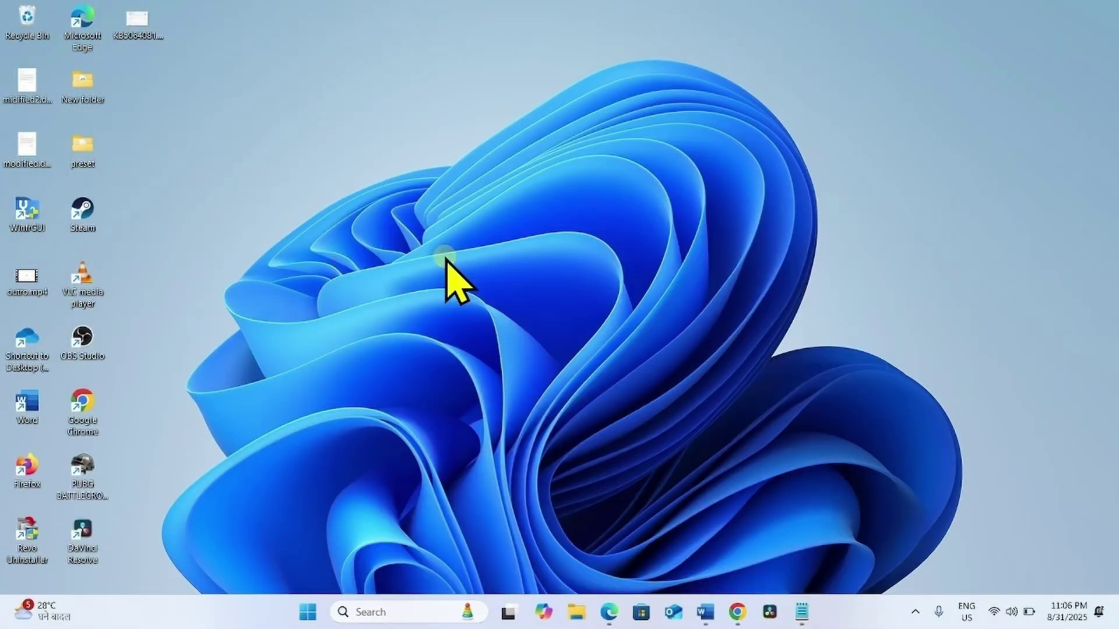
- In the elevated Command Prompt, run 'net stop wuauserv' copied from the notes to stop Windows Update
left_click(483, 424)
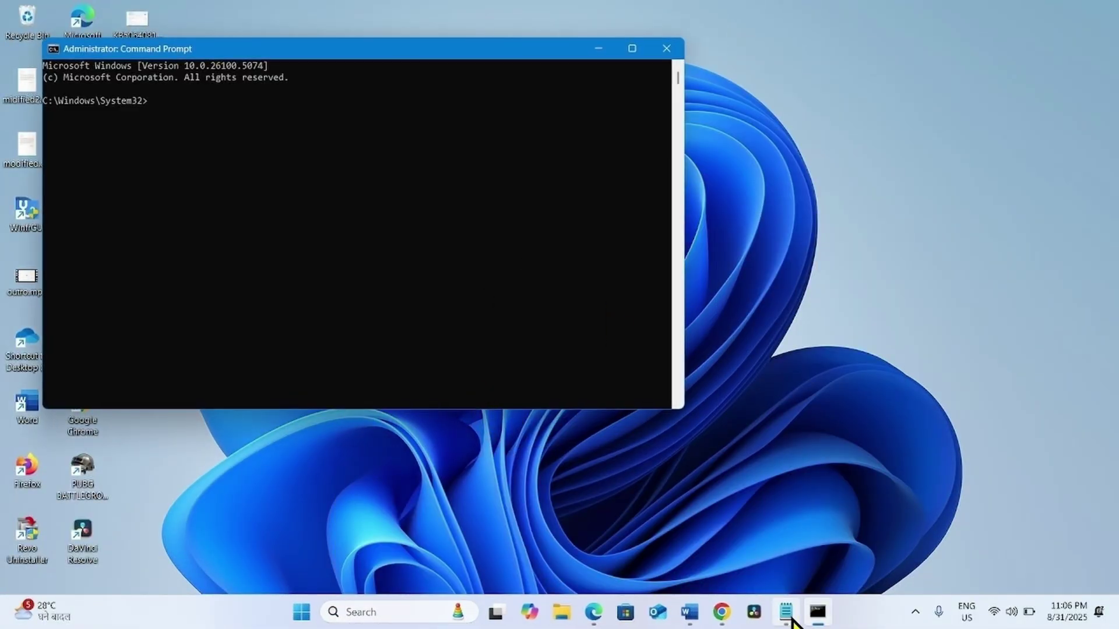
left_click(785, 612)
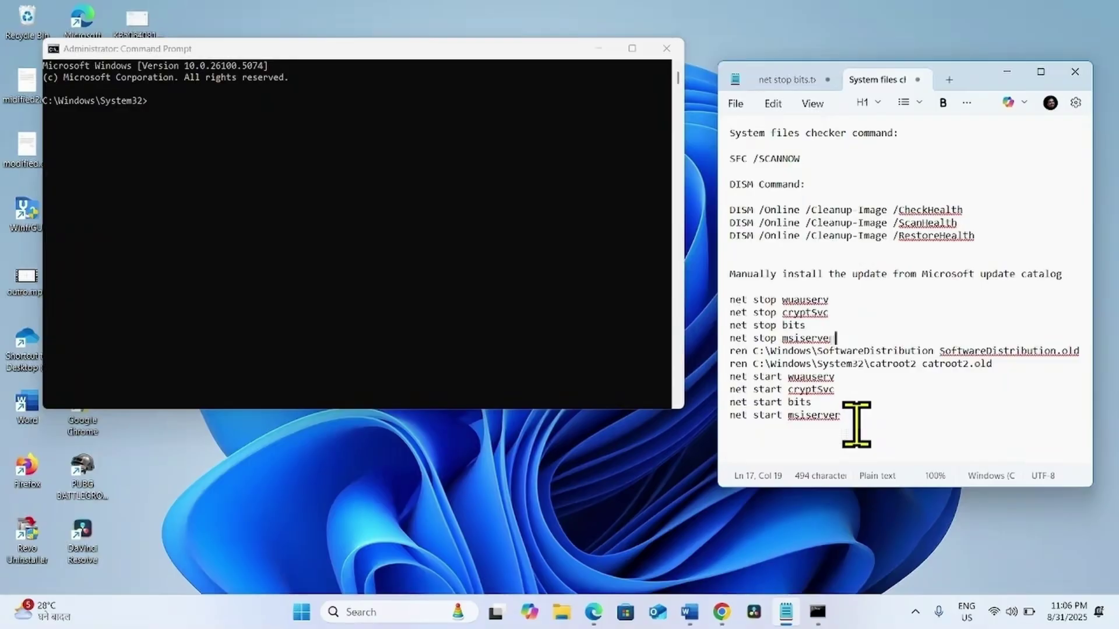
left_click_drag(847, 416, 731, 297)
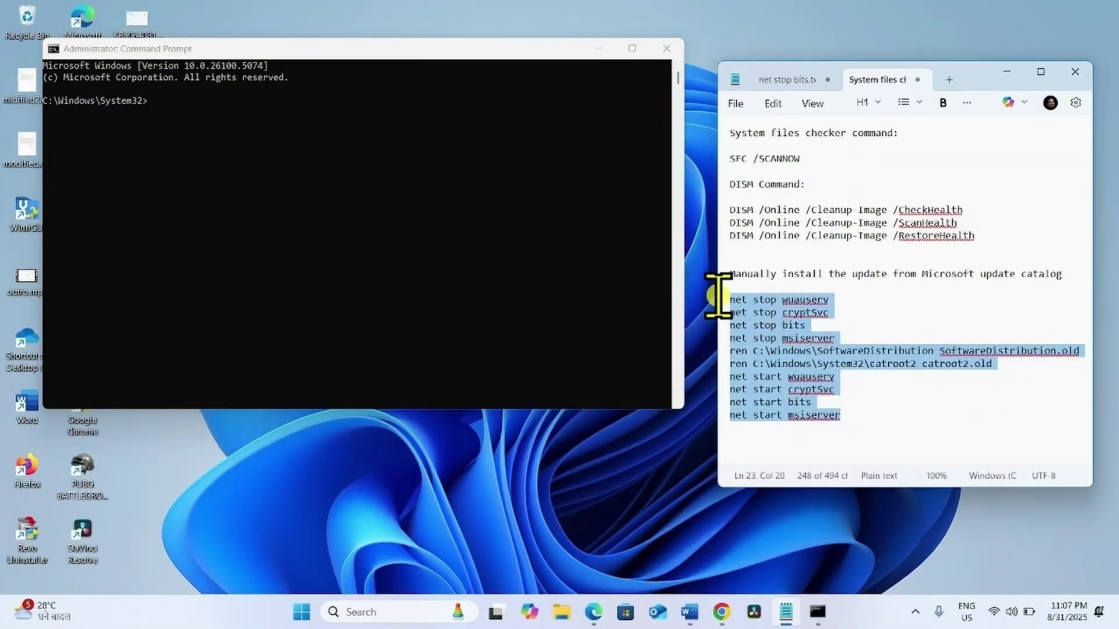
left_click(832, 297)
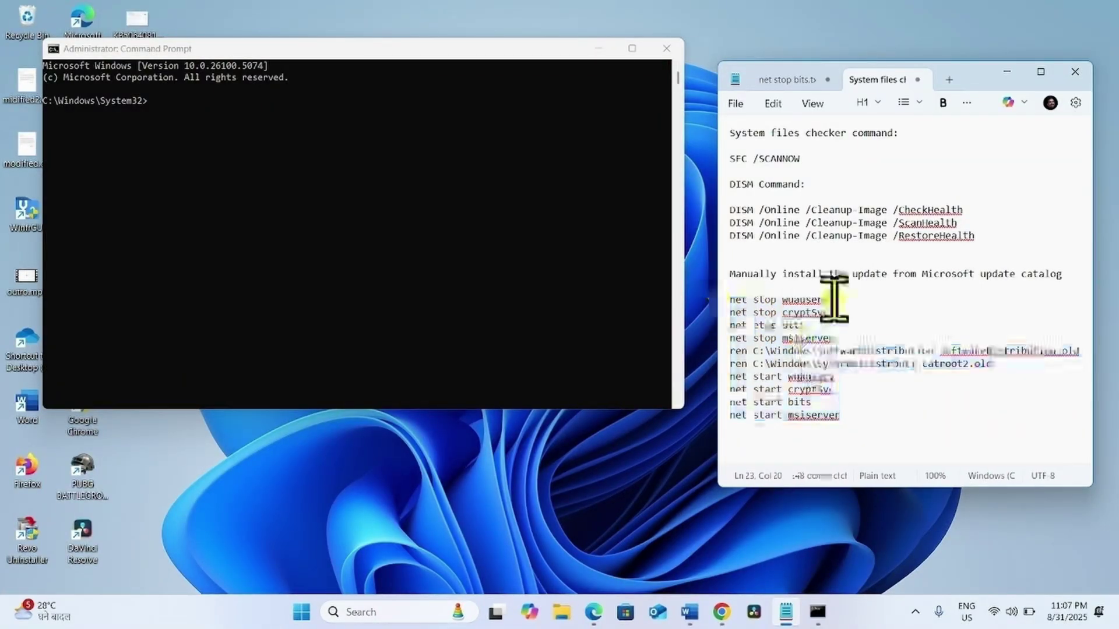
left_click_drag(747, 296, 720, 295)
right_click(757, 299)
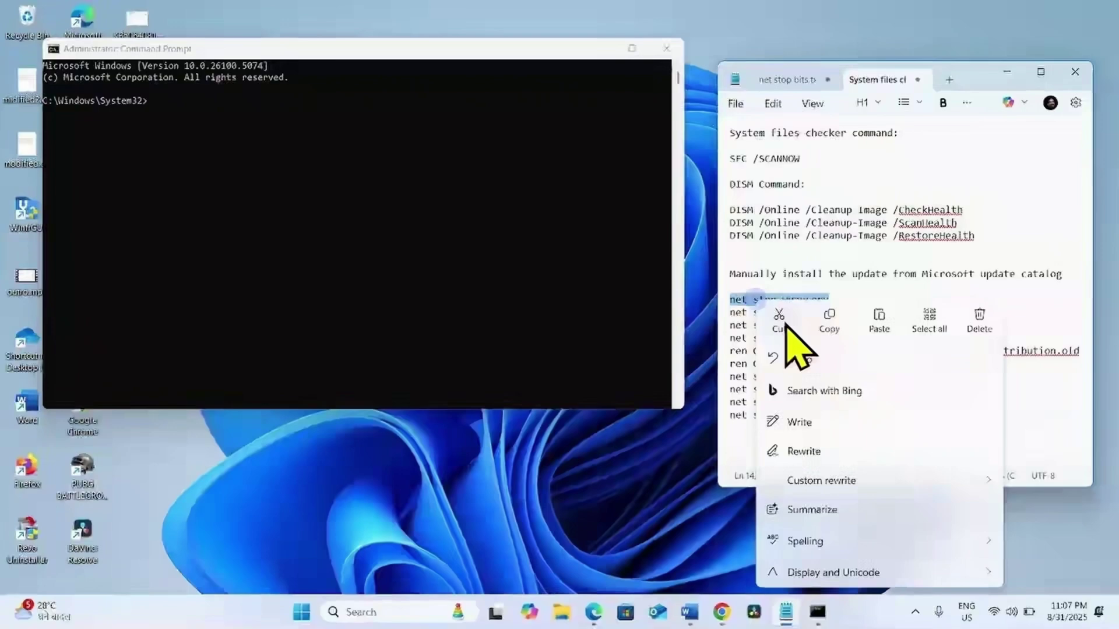
left_click(823, 321)
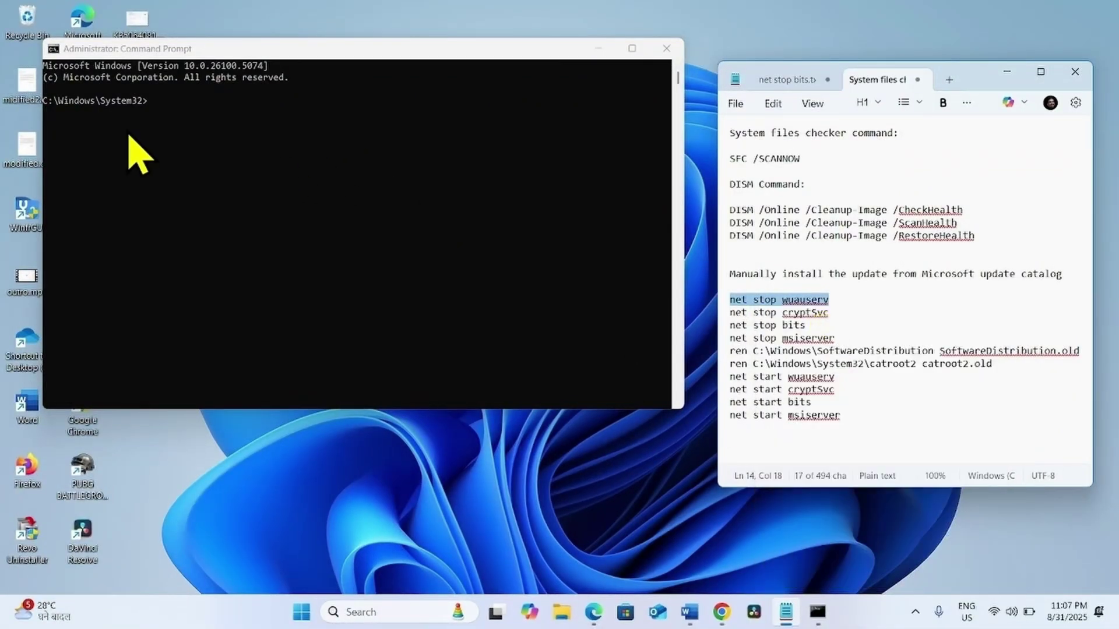
left_click(166, 109)
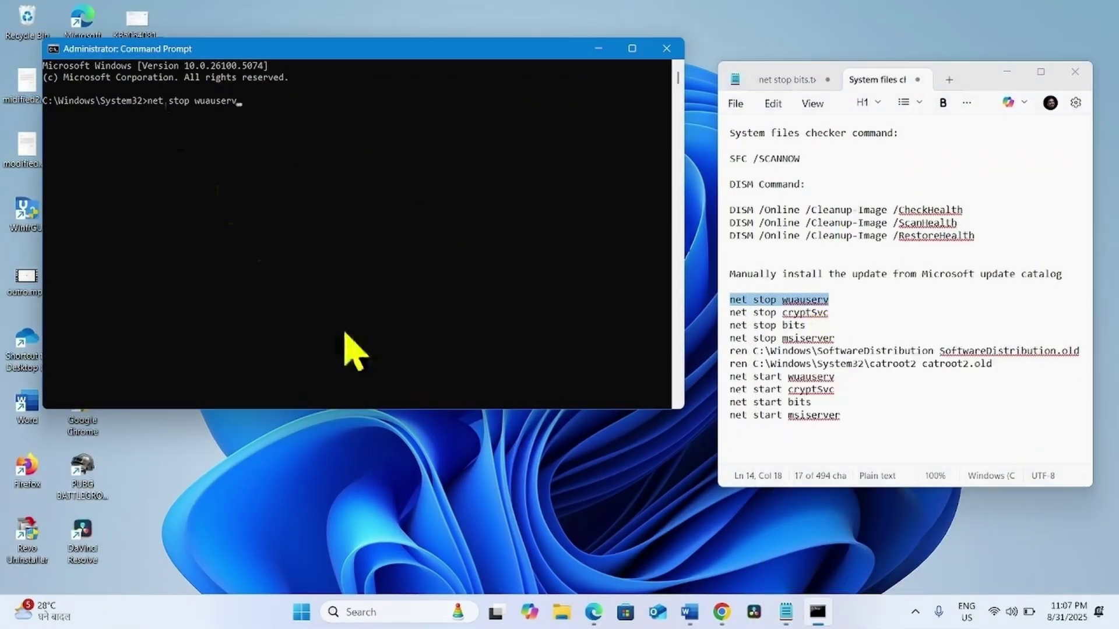
key("Return")
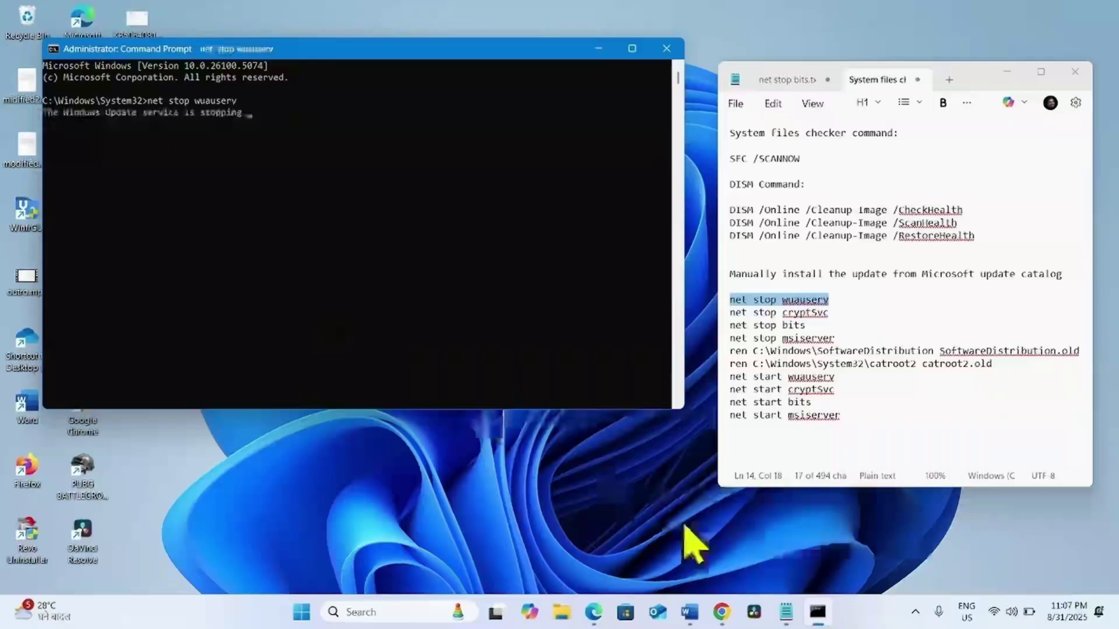
- Run 'net stop cryptSvc' and answer y to also stop its dependent services
left_click(824, 313)
left_click_drag(824, 312, 702, 315)
right_click(816, 312)
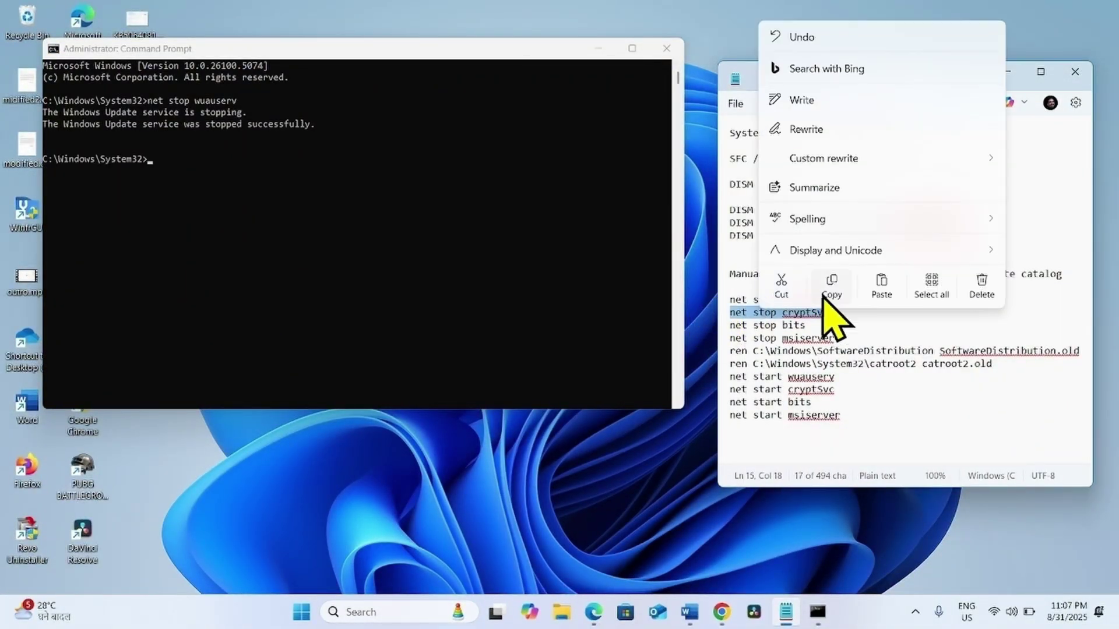
left_click(834, 288)
left_click(174, 168)
right_click(181, 174)
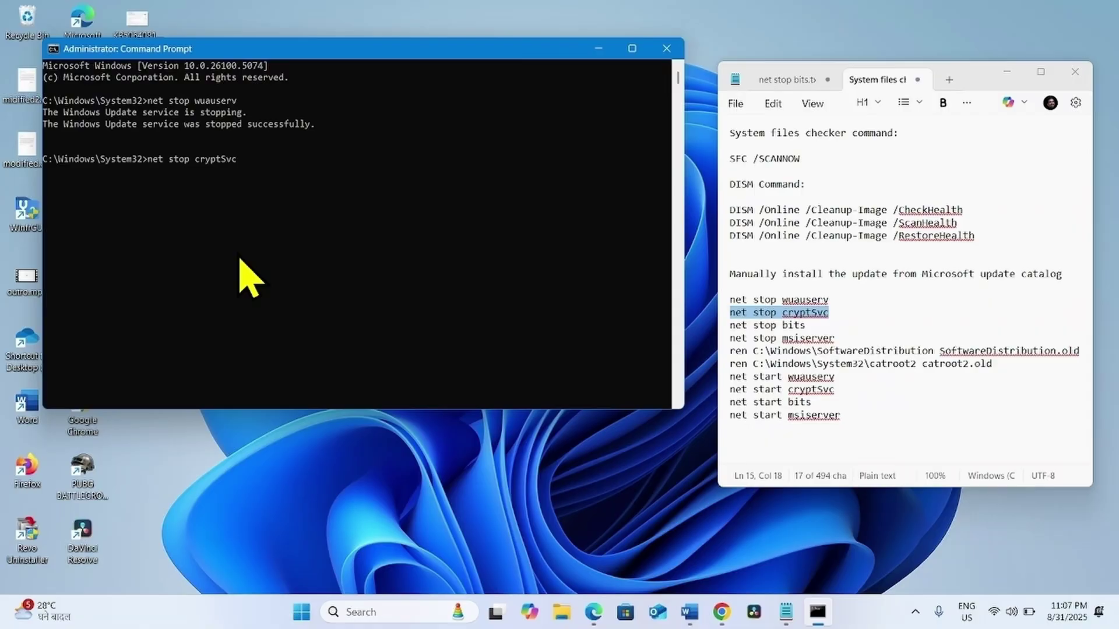
key("Return")
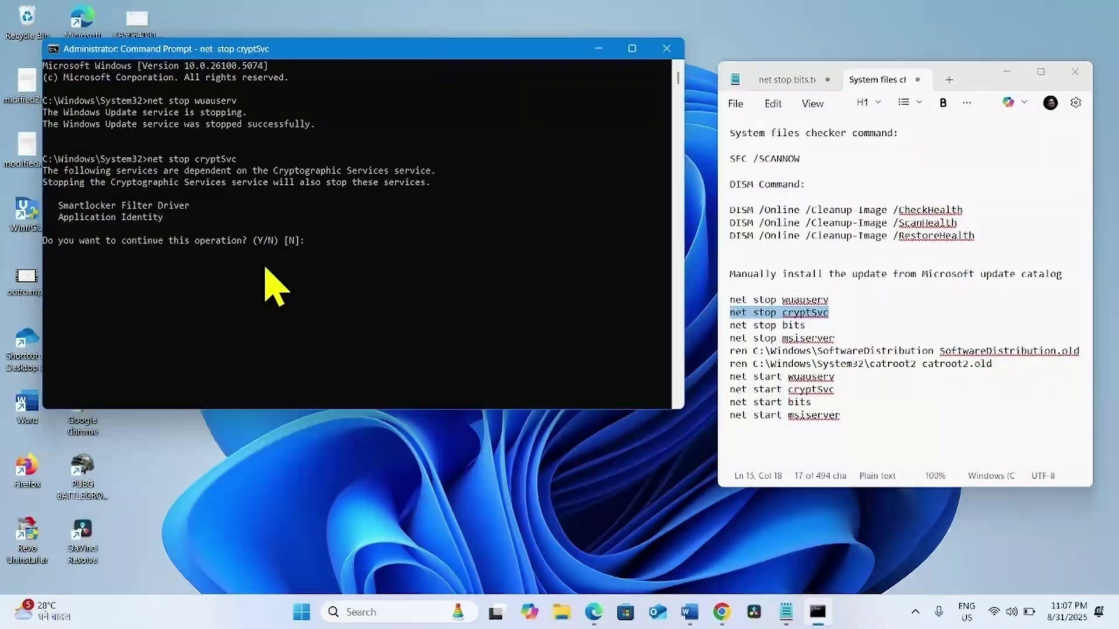
type("y")
key("Return")
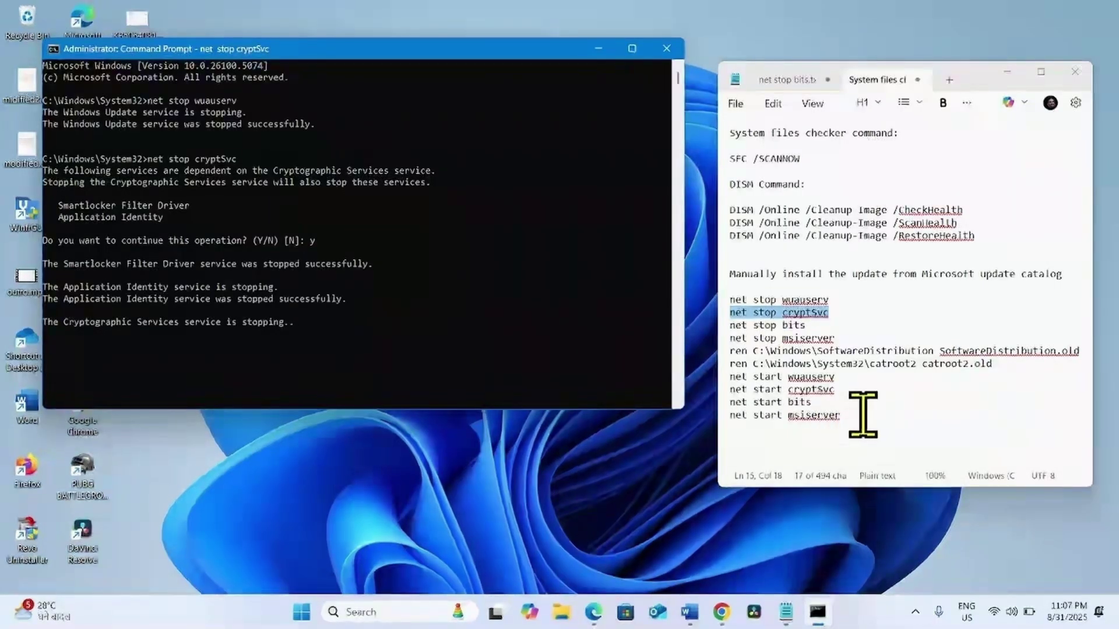
- Close the Command Prompt window, leaving the command notes open
left_click_drag(857, 415, 729, 282)
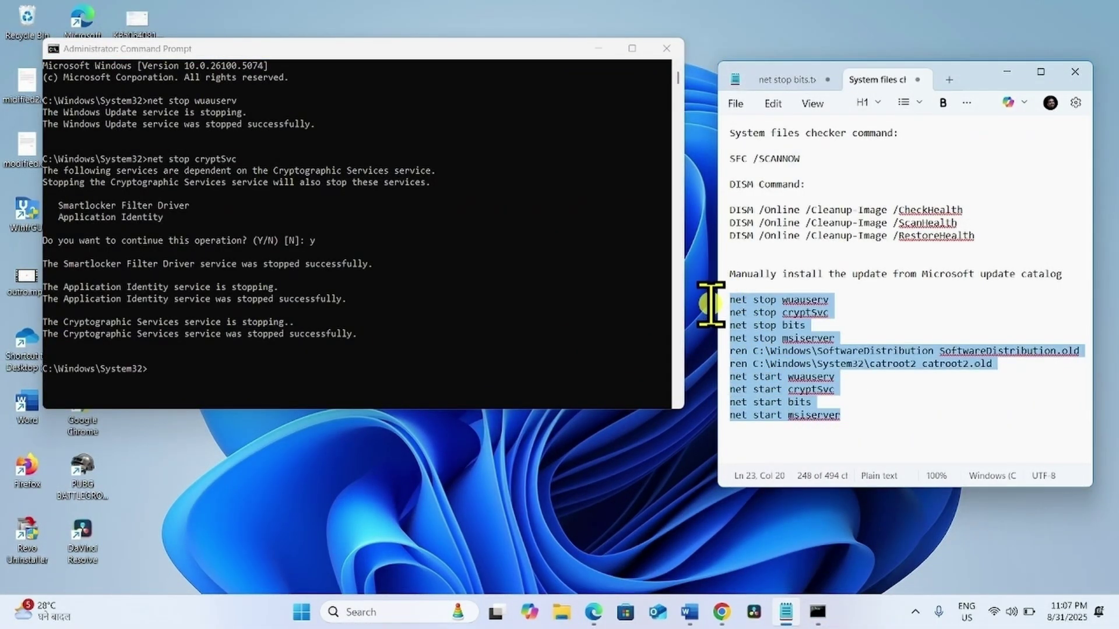
right_click(784, 432)
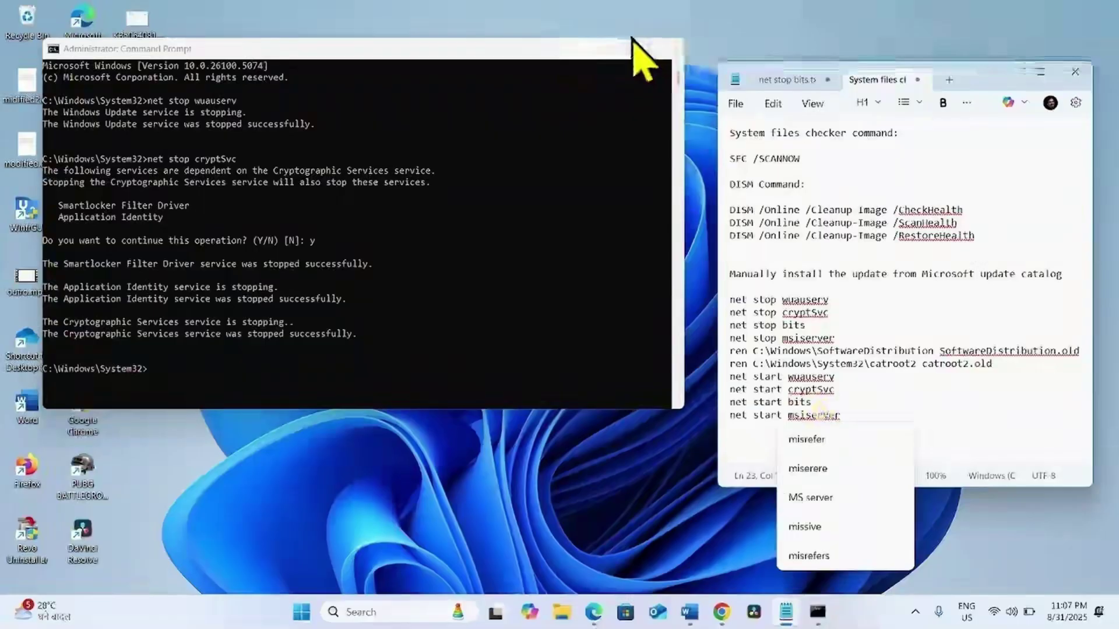
left_click(667, 52)
left_click(668, 50)
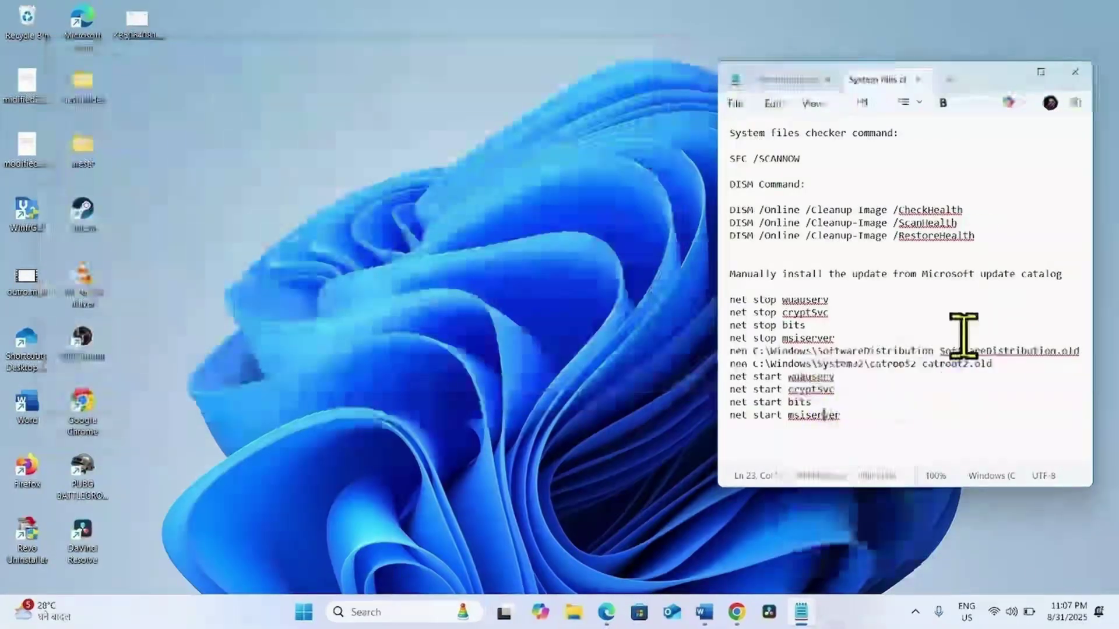
- Minimize the notes, run Check for updates on Settings' Windows Update page, then minimize Settings
left_click(1005, 72)
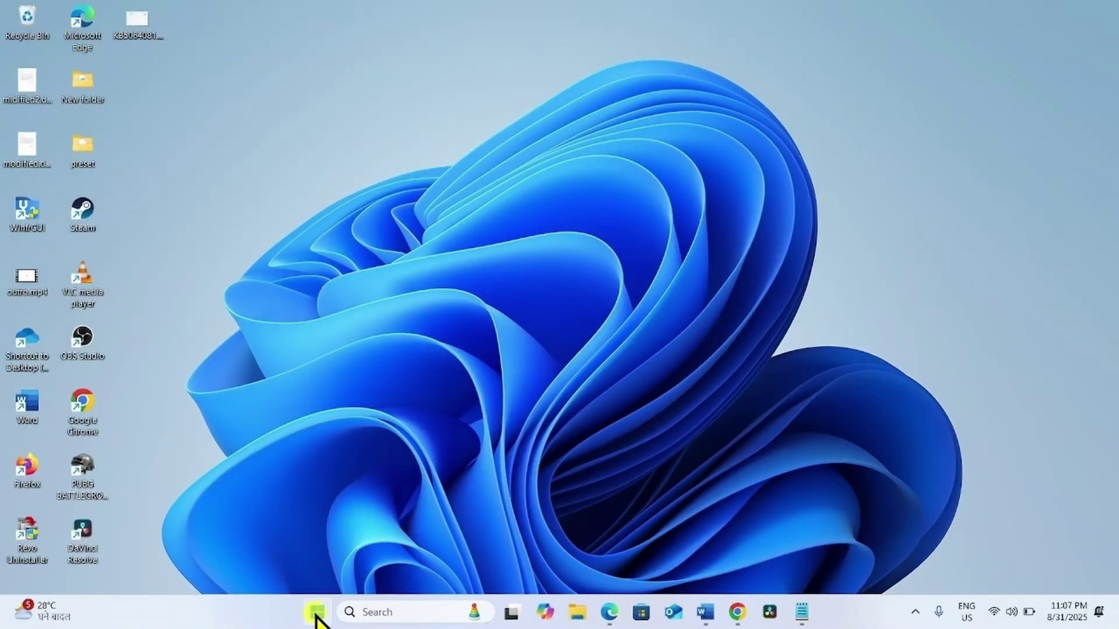
left_click(318, 614)
left_click(738, 556)
left_click(324, 618)
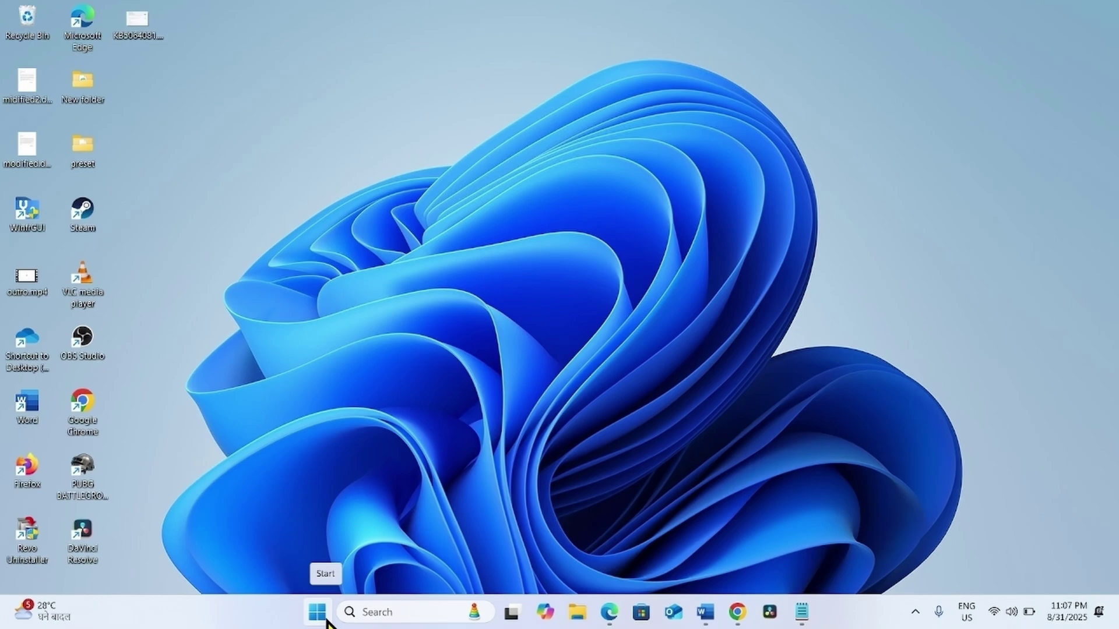
left_click(320, 616)
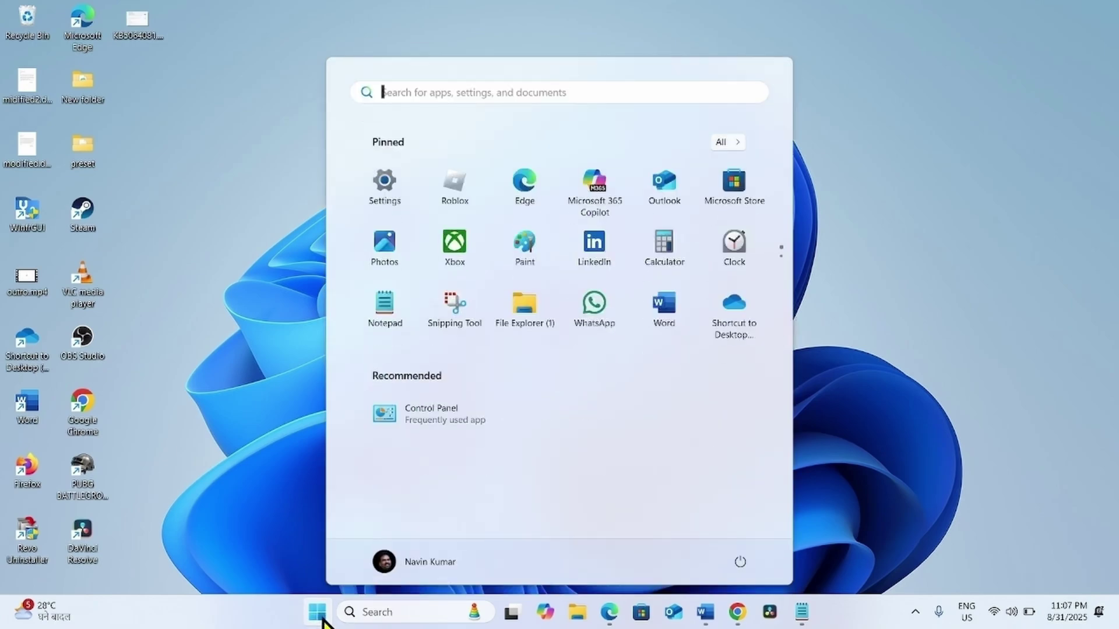
left_click(382, 188)
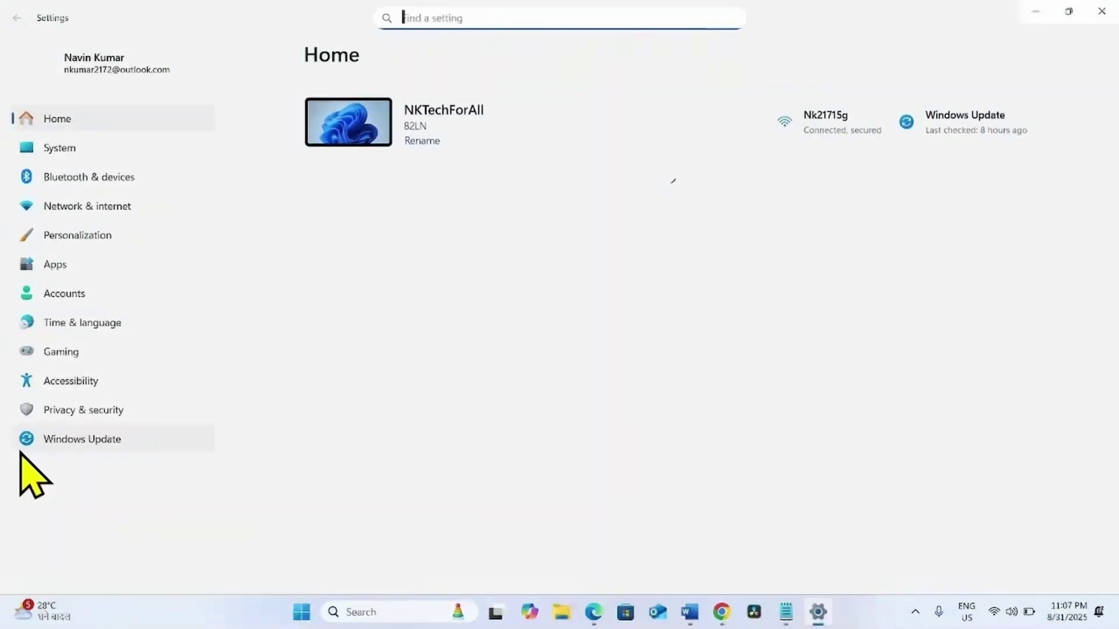
left_click(53, 440)
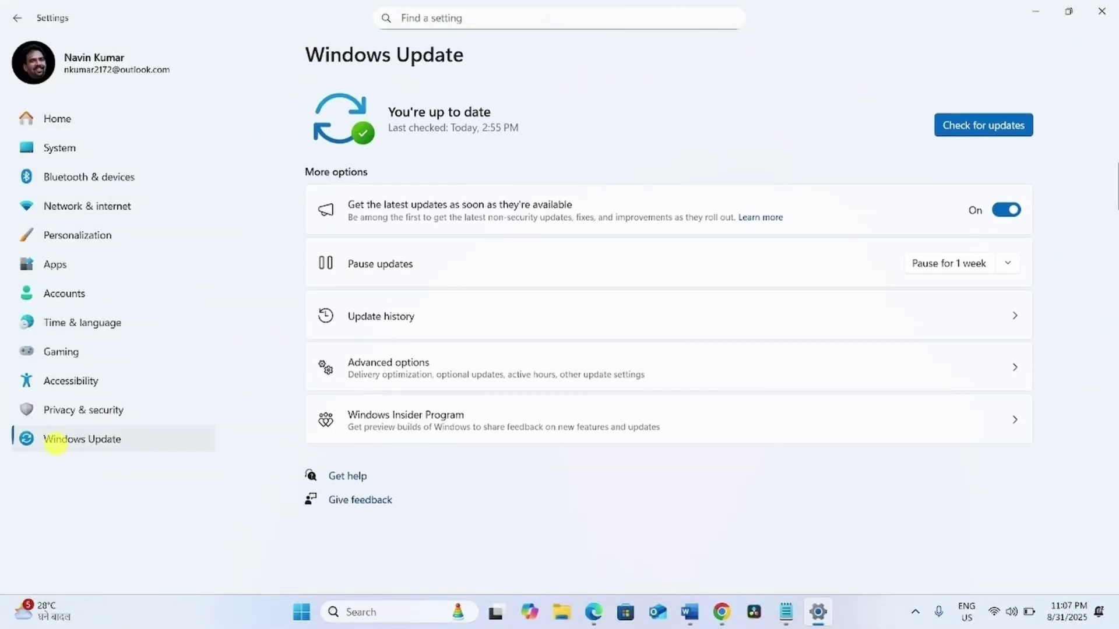
left_click(999, 127)
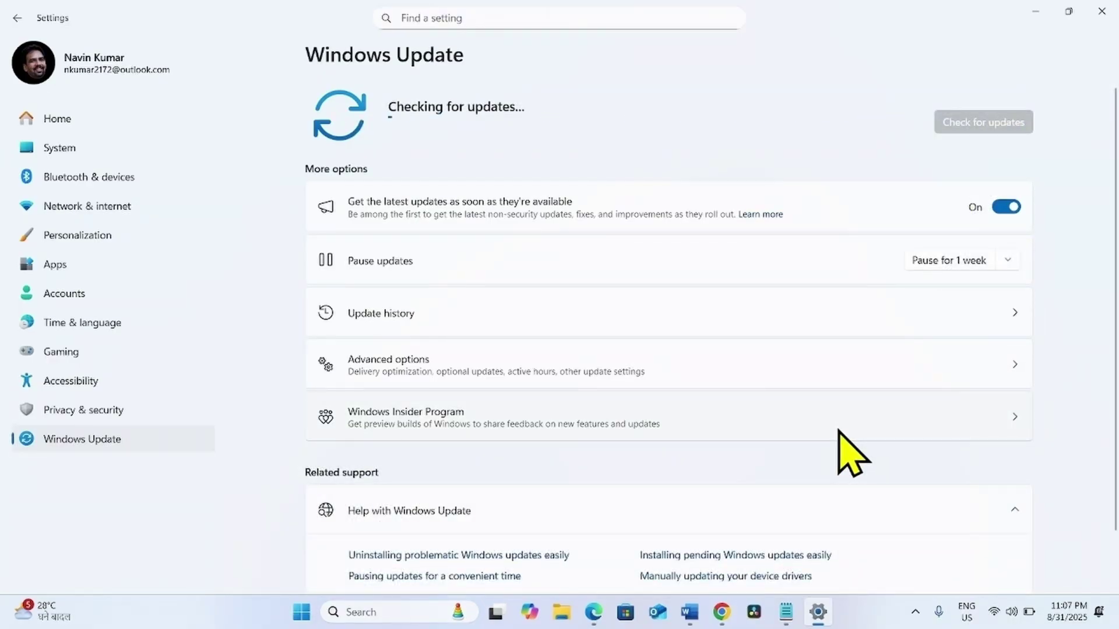
left_click(1036, 11)
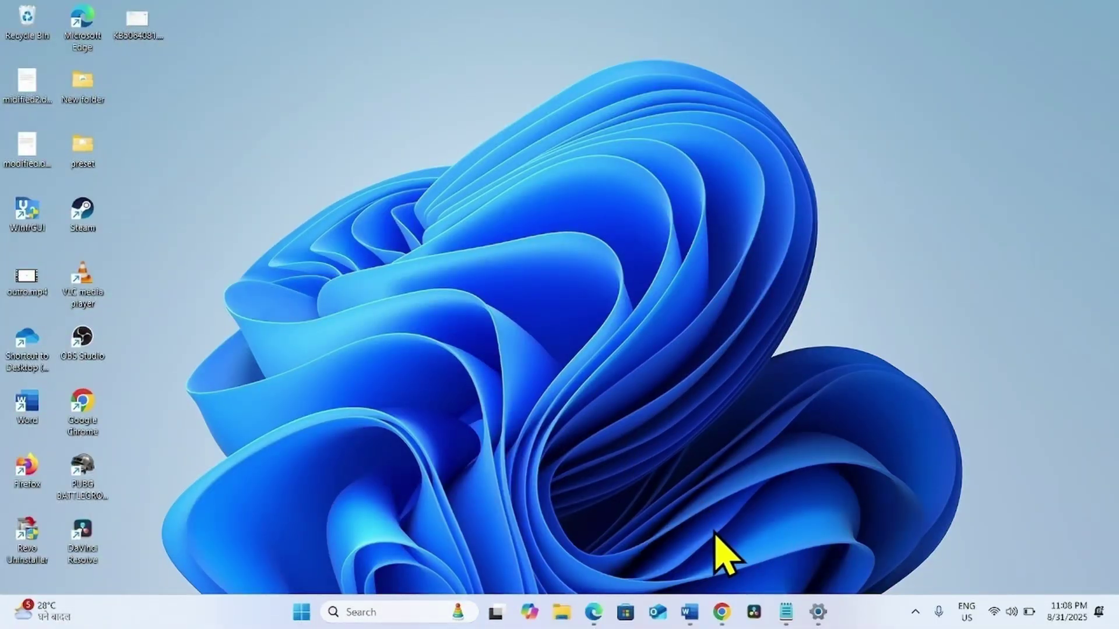
- Search Google for 'windows 11 download' in a new Chrome tab beside the Update Catalog
mouse_move(735, 620)
left_click(861, 570)
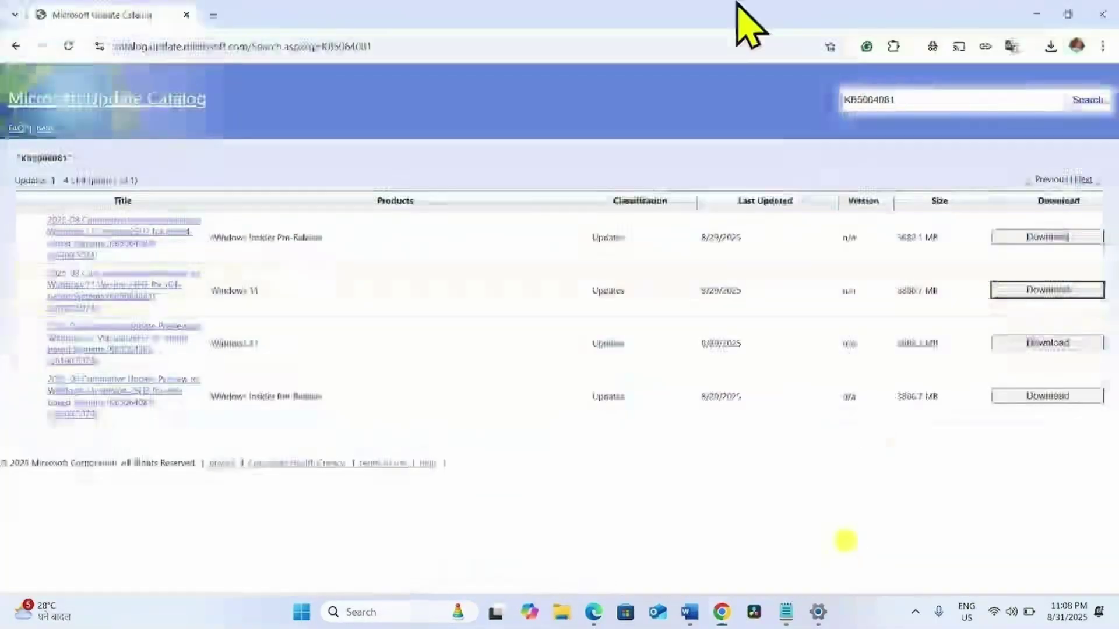
left_click(219, 16)
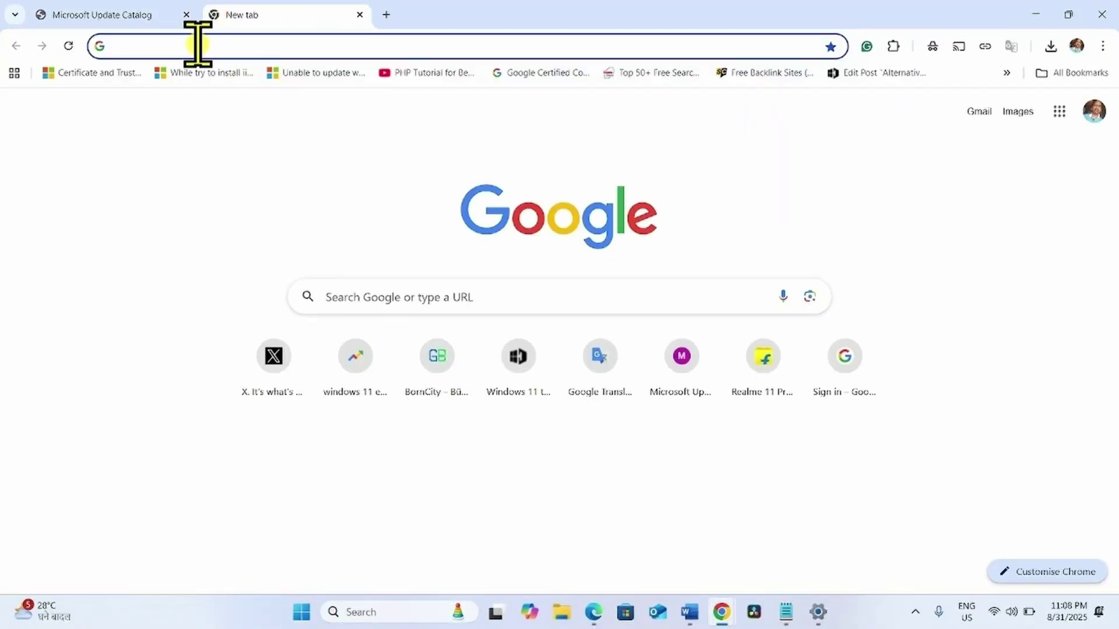
left_click(197, 44)
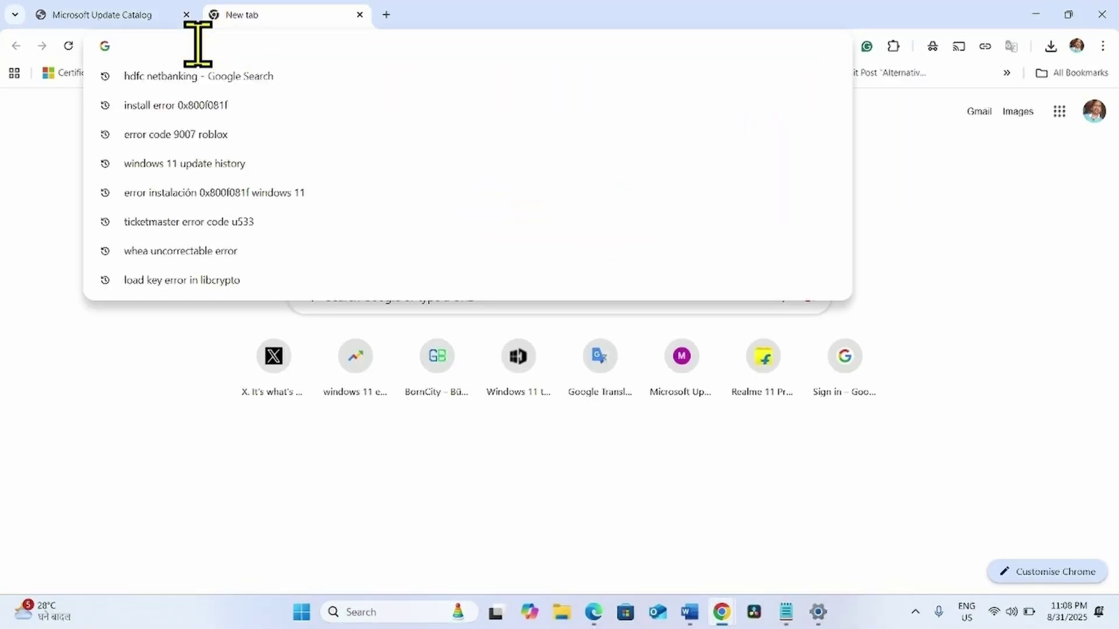
type("window")
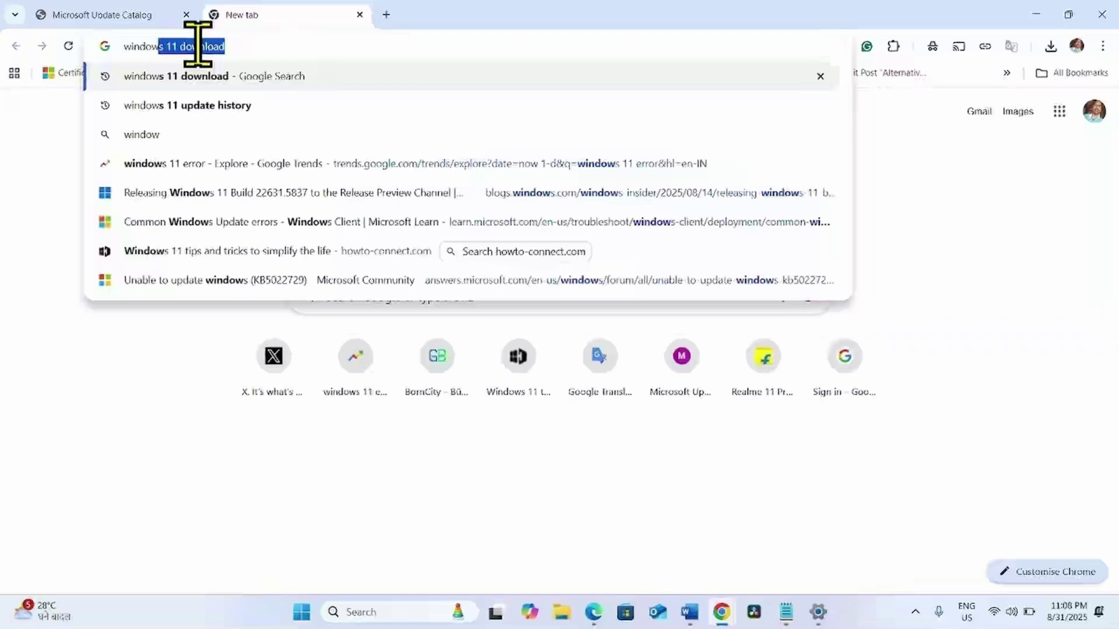
type("s 11 dow")
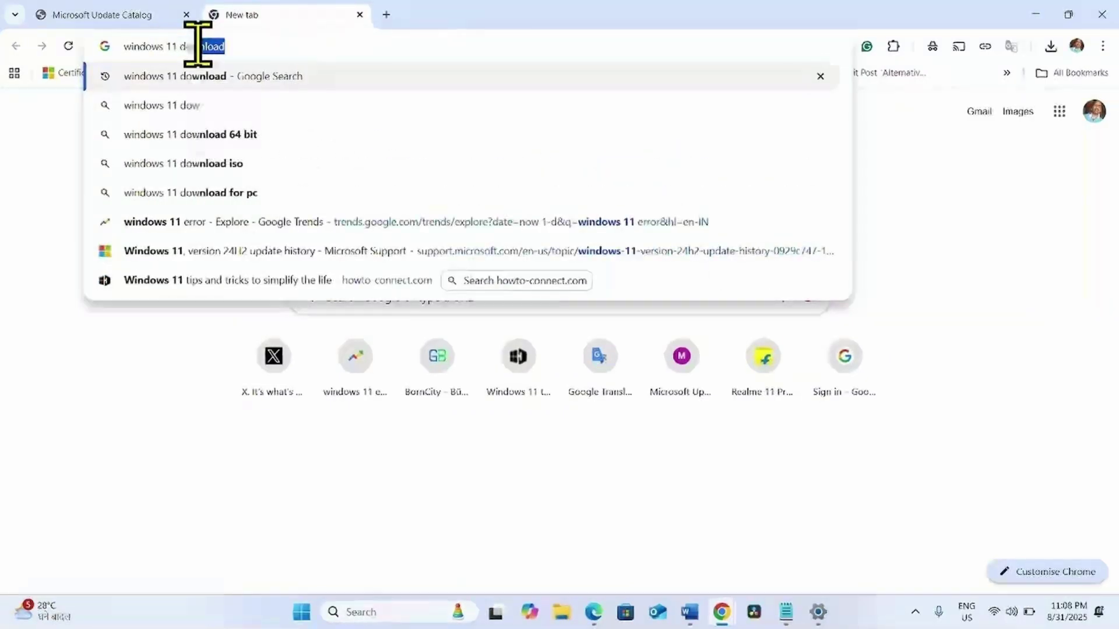
type("nload")
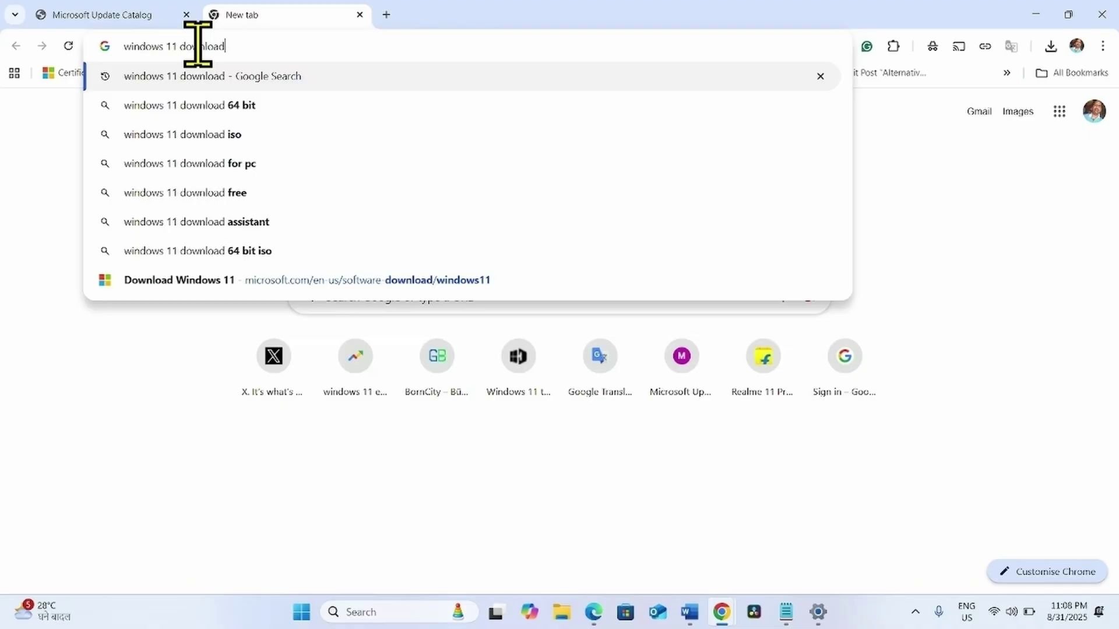
key("Return")
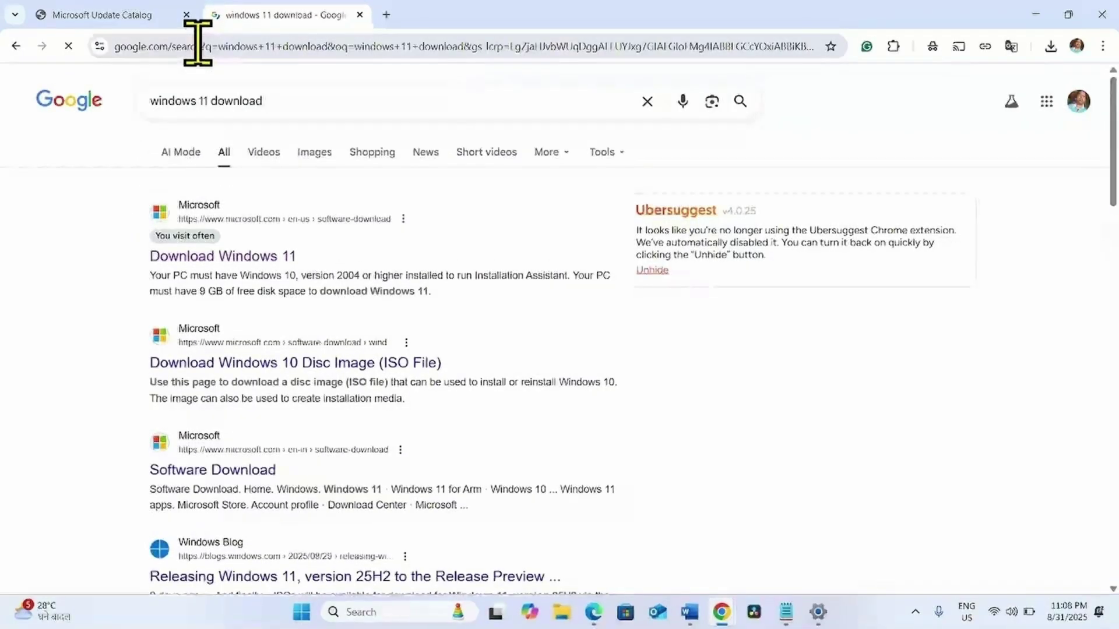
- Open Microsoft's official Download Windows 11 page and scroll to the ISO section
left_click(198, 257)
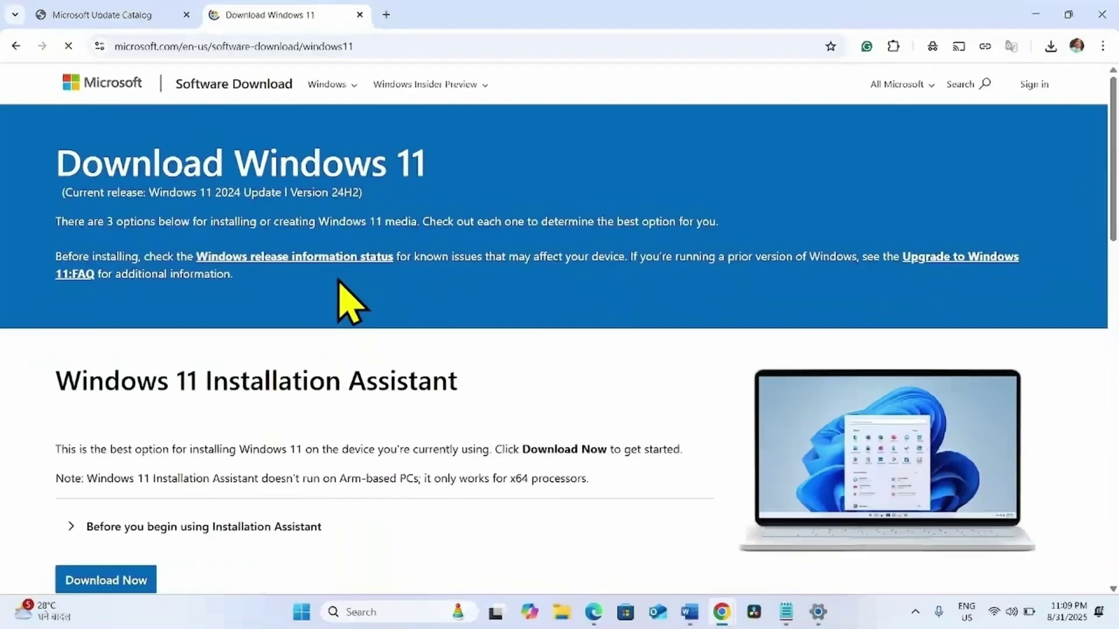
scroll(420, 350, "down", 7)
scroll(419, 365, "down", 8)
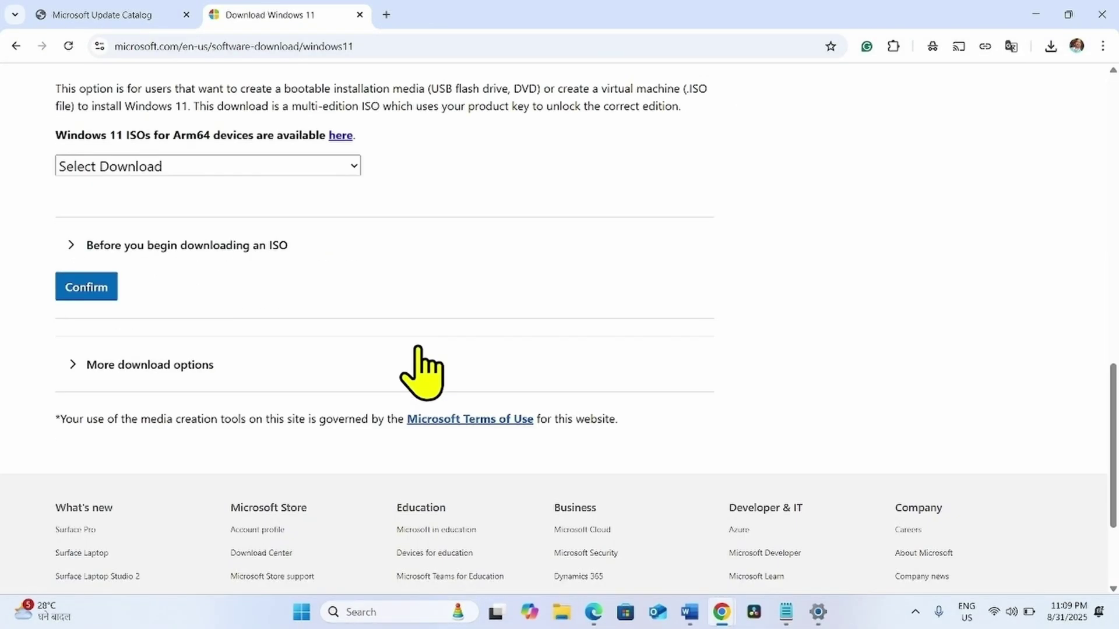
scroll(396, 397, "up", 8)
scroll(373, 408, "down", 2)
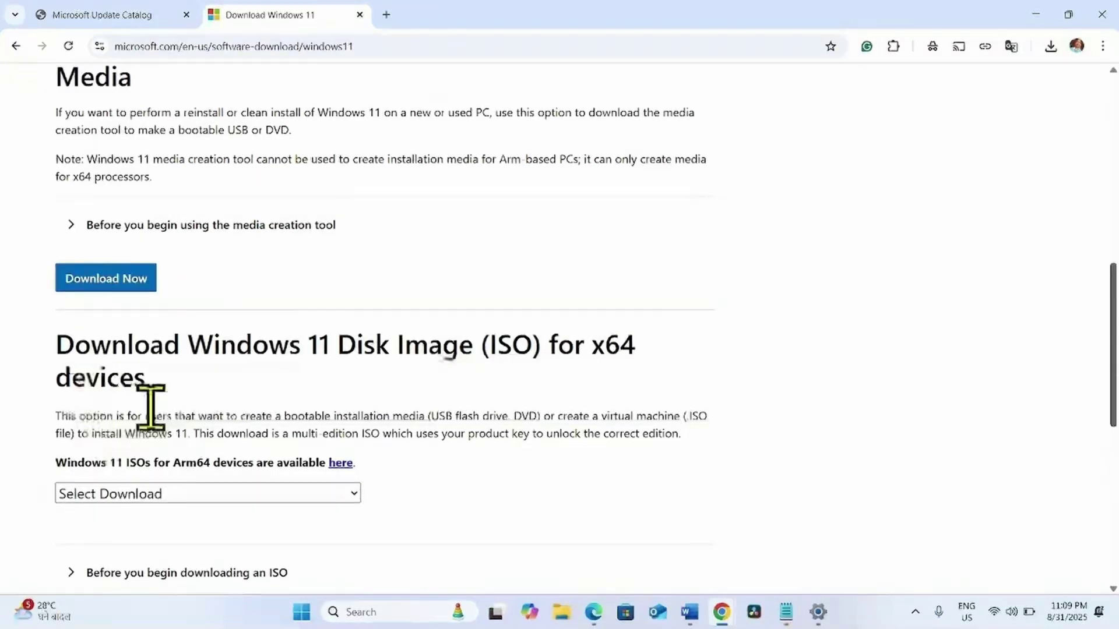
- Select and confirm 'Windows 11 (multi-edition ISO for x64 devices)'
left_click(200, 496)
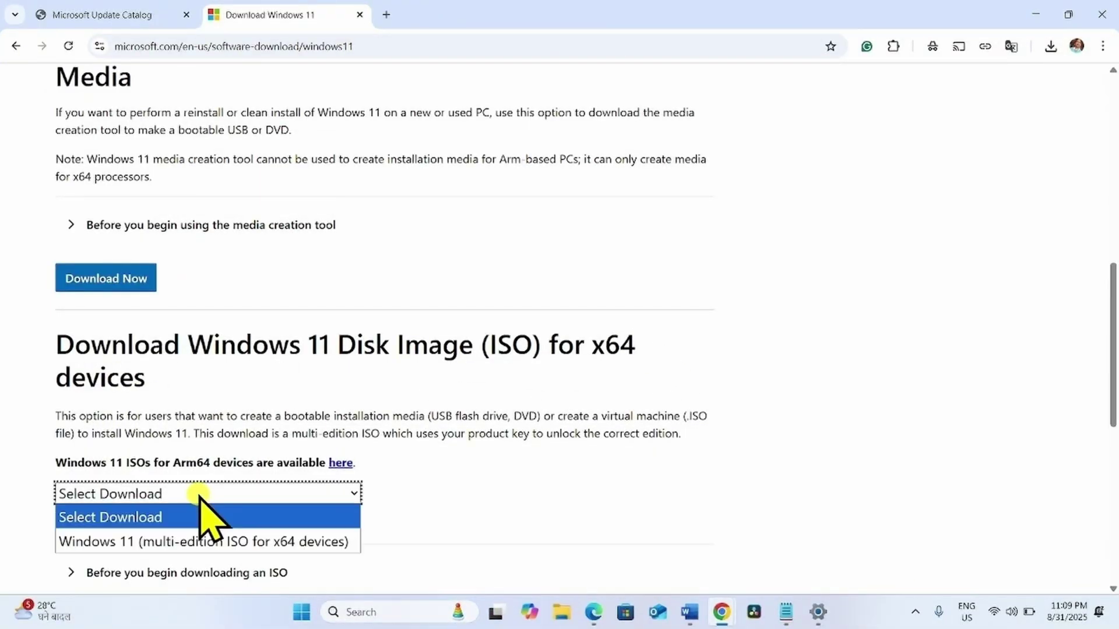
left_click(300, 542)
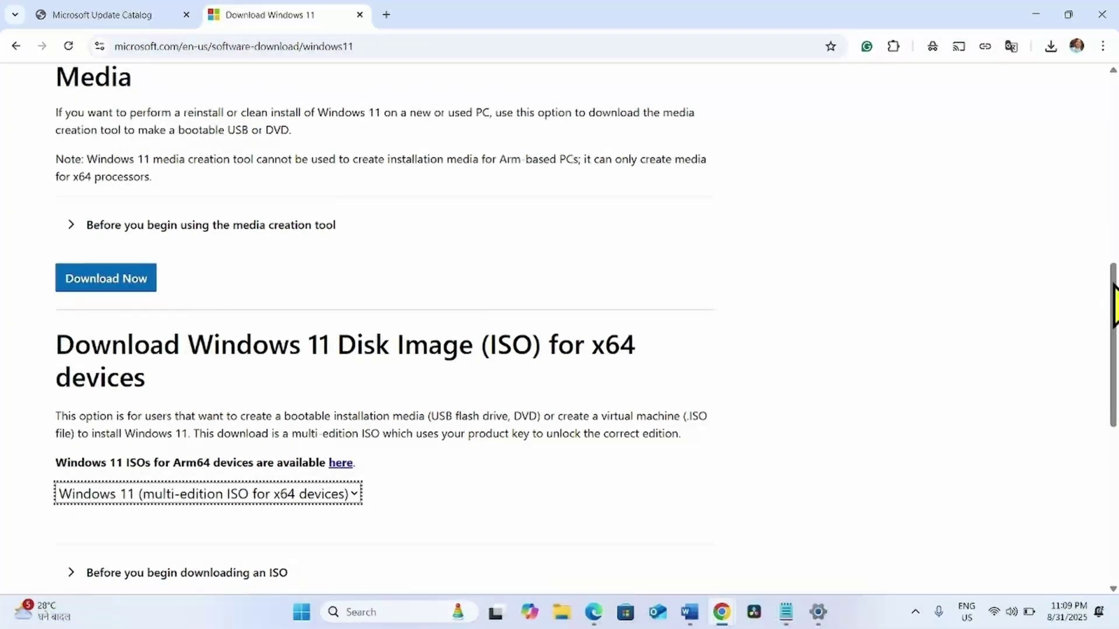
left_click_drag(1114, 289, 1112, 375)
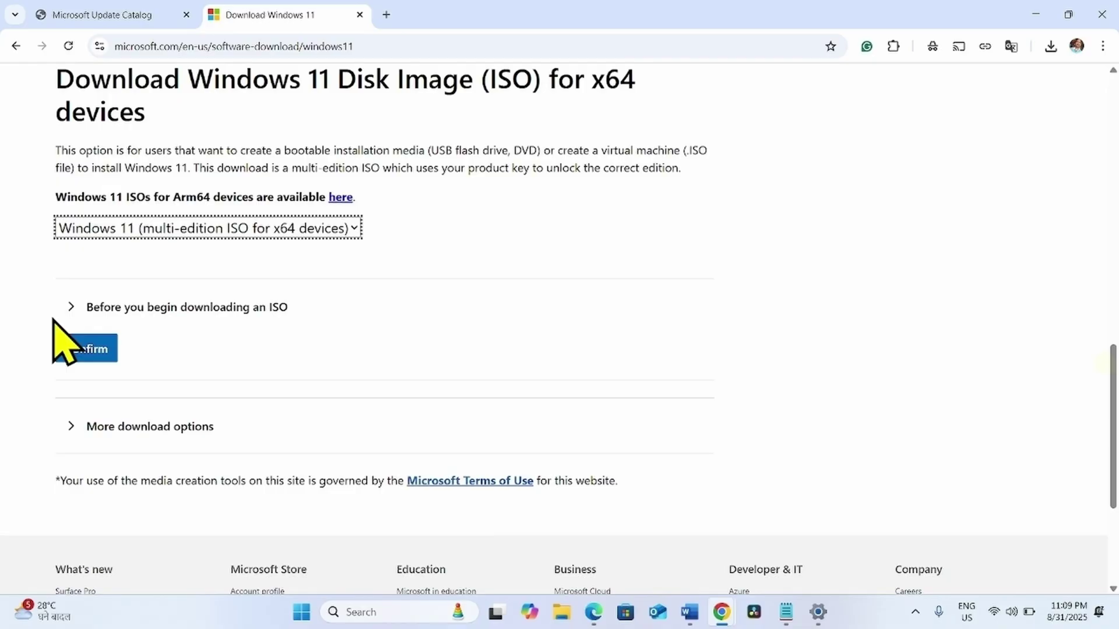
left_click(75, 349)
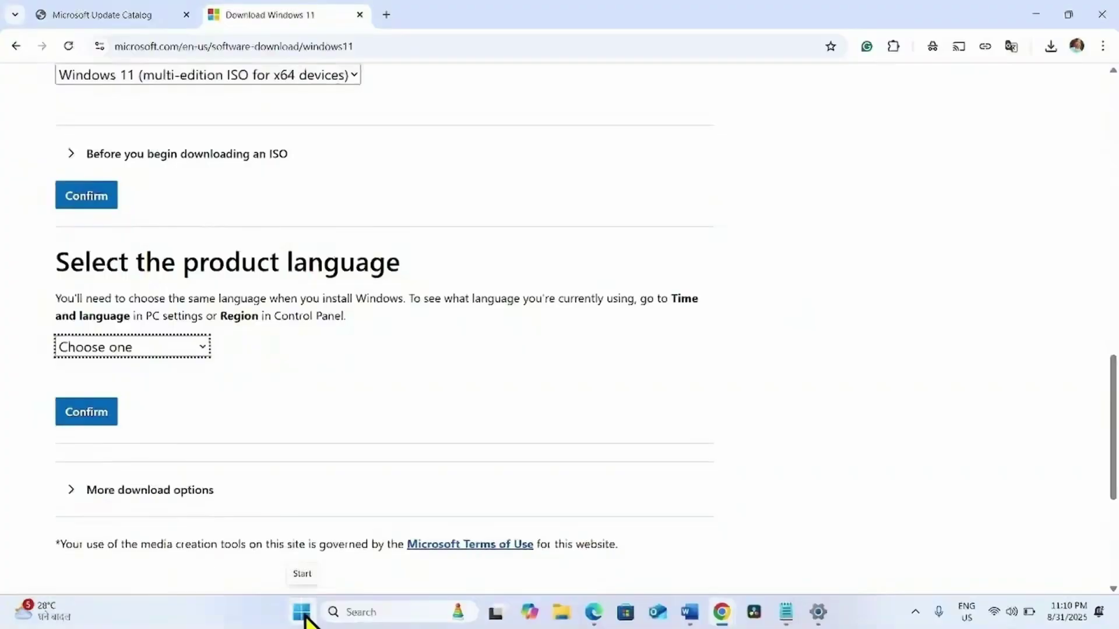
left_click(302, 614)
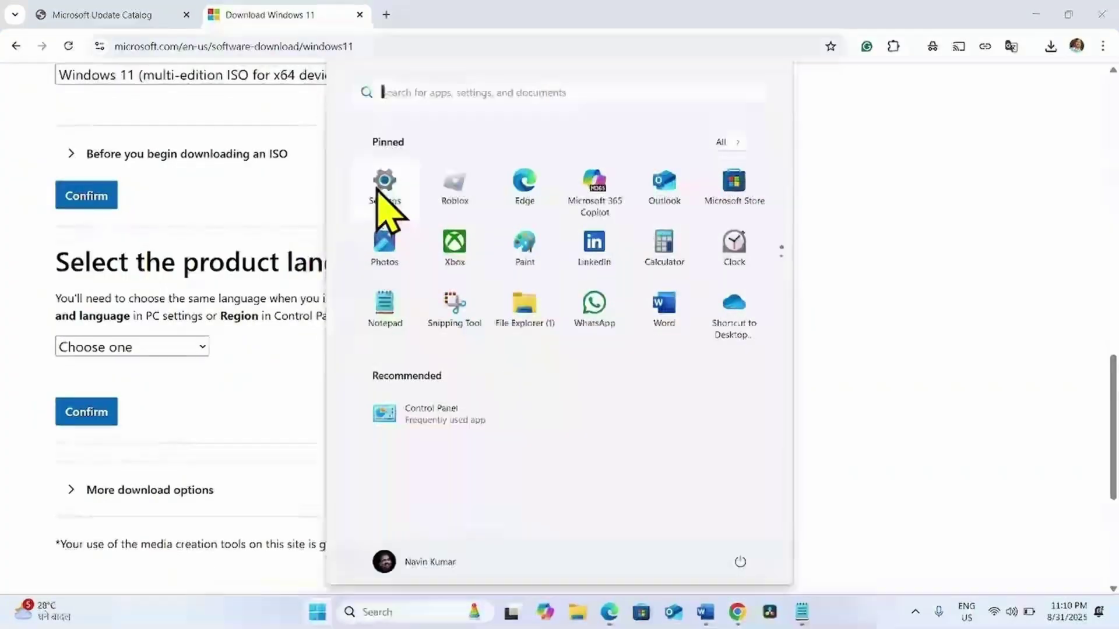
left_click(376, 188)
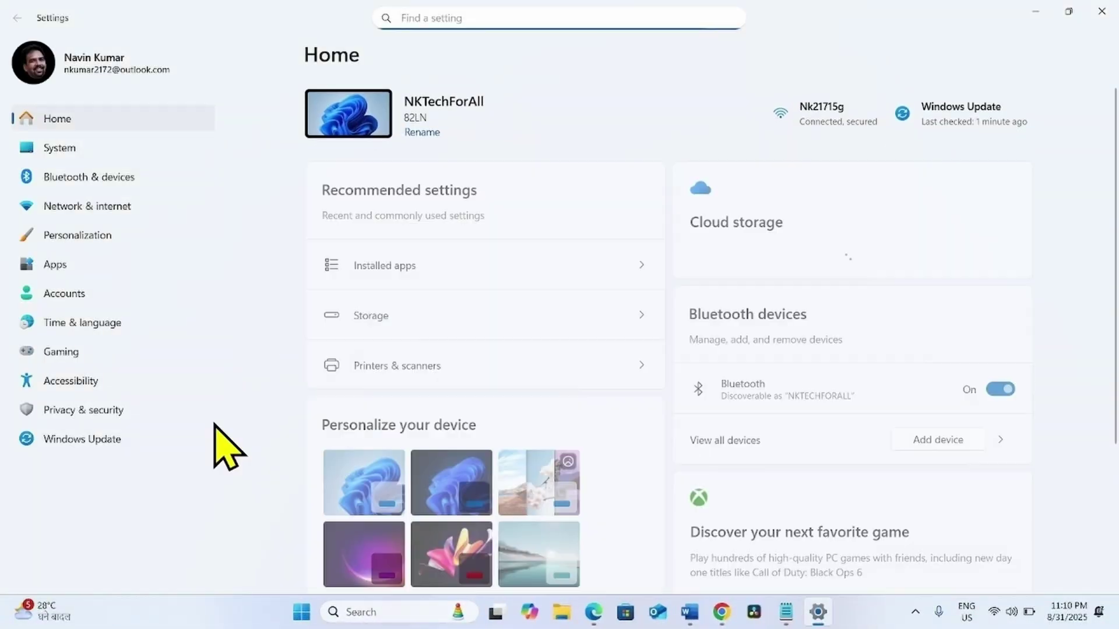
left_click(110, 324)
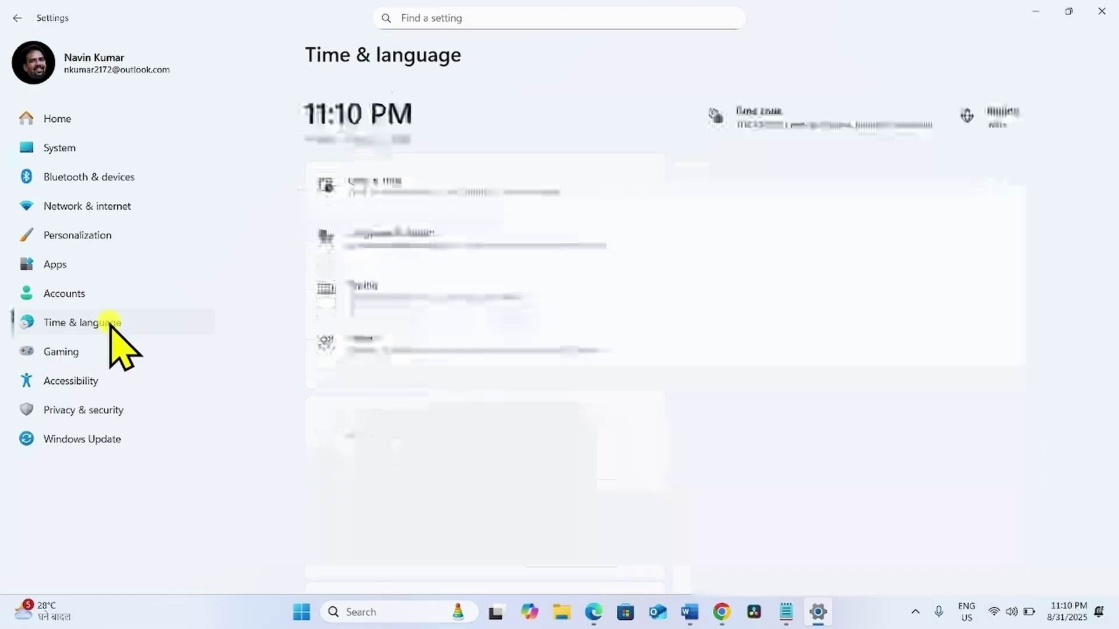
left_click(380, 225)
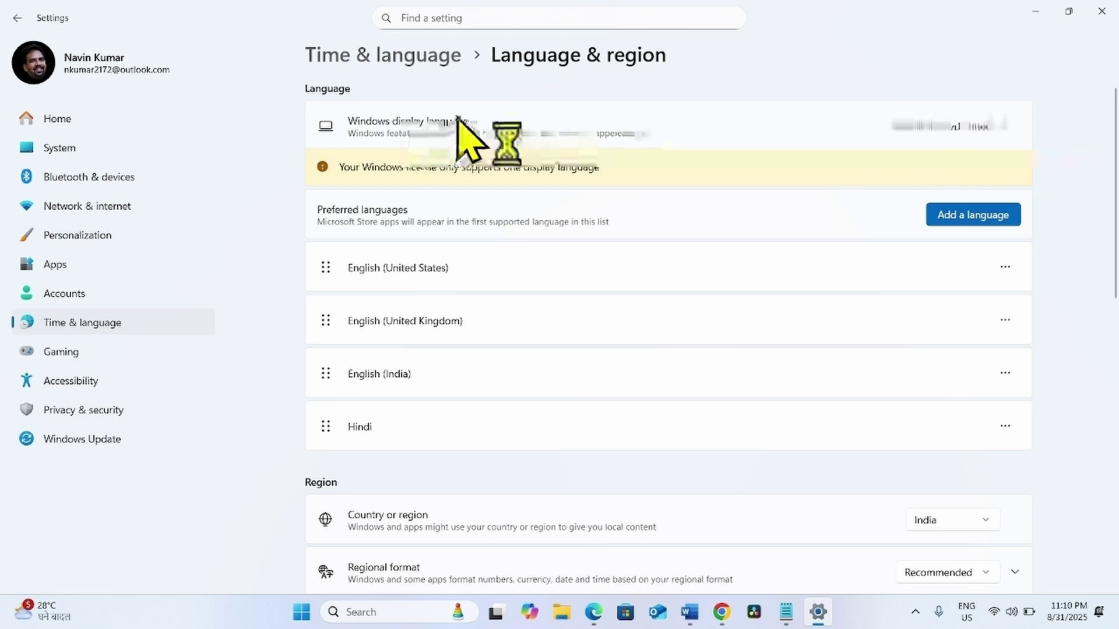
left_click(1103, 11)
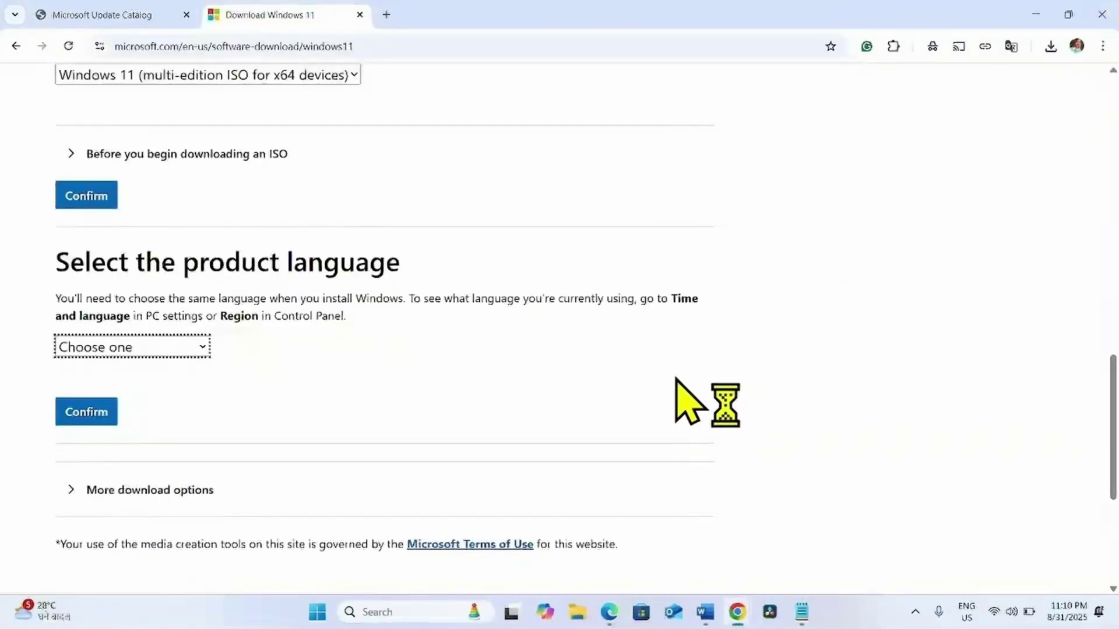
- Confirm English (United States) as product language, start the 64-bit ISO download, and check Chrome's downloads
left_click(100, 346)
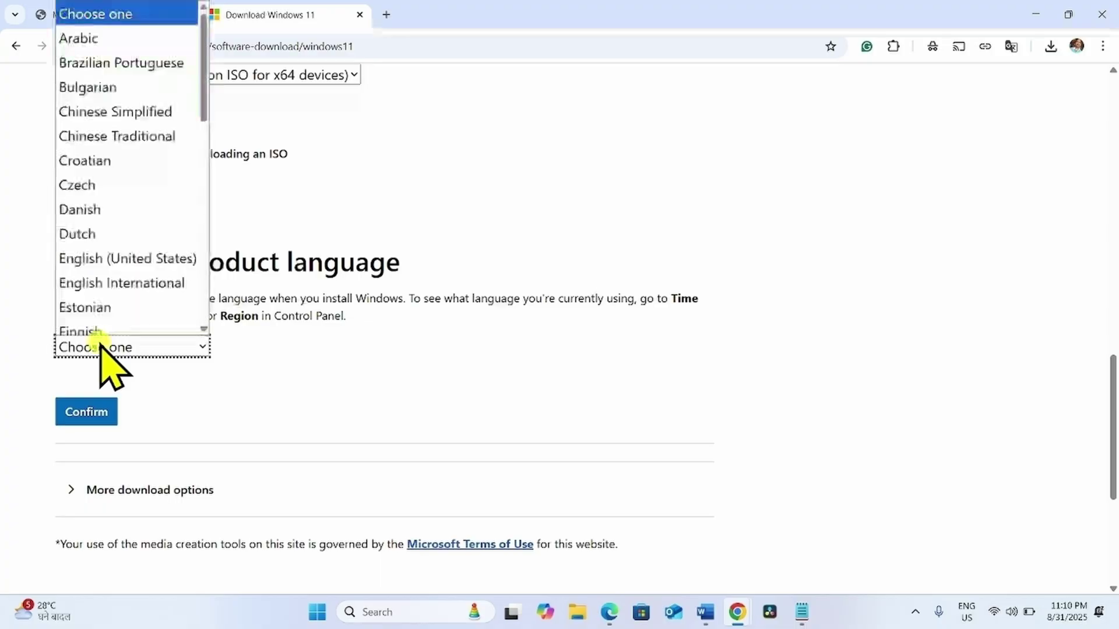
left_click(116, 251)
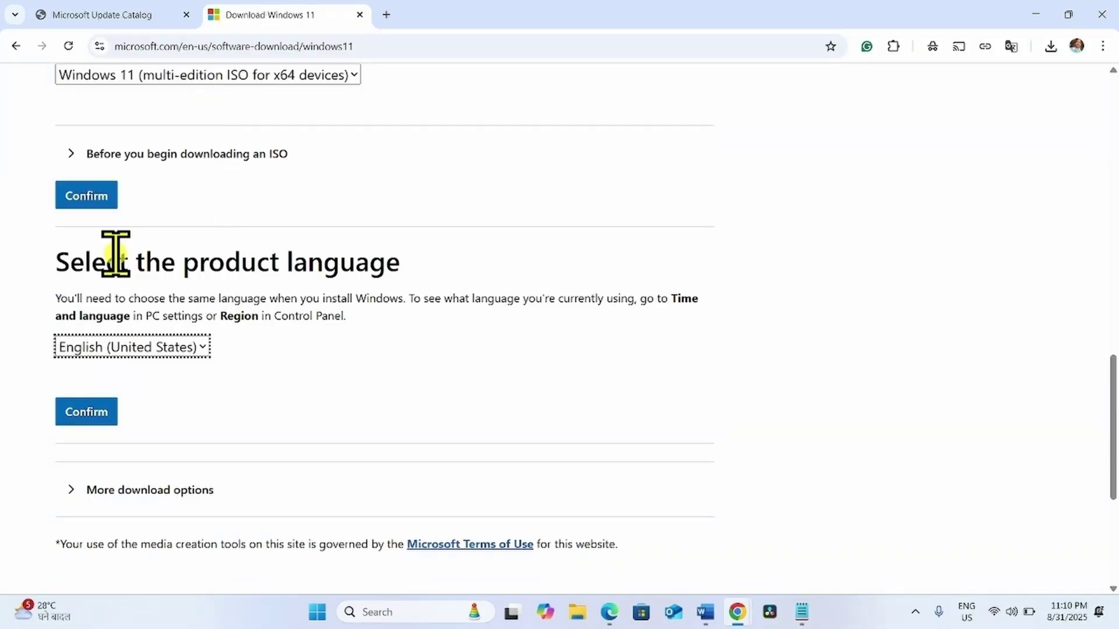
left_click(88, 414)
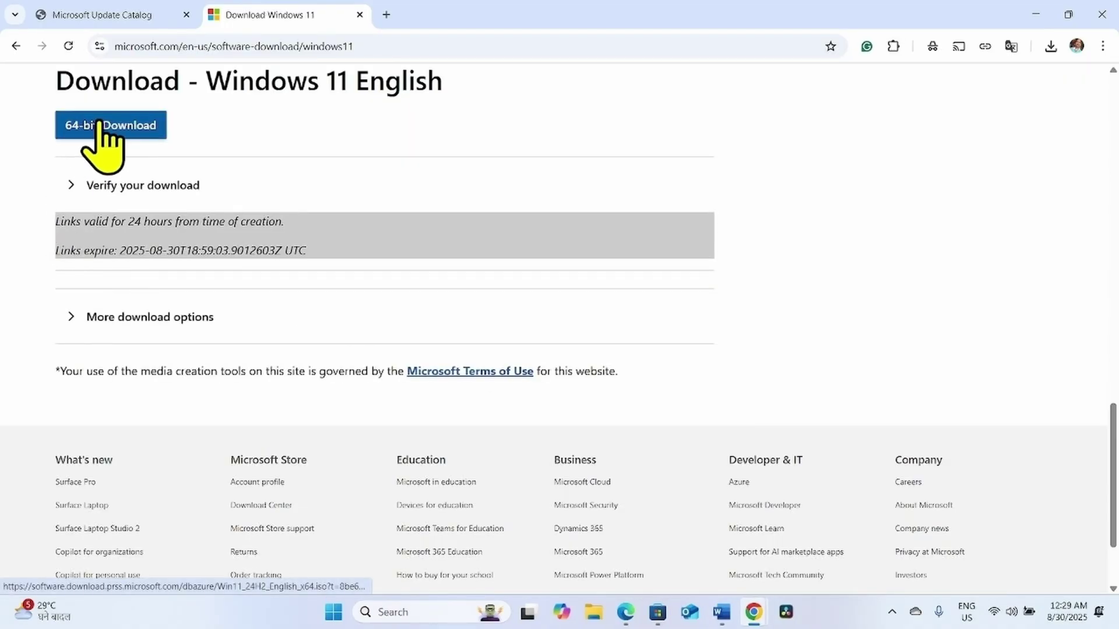
left_click(100, 123)
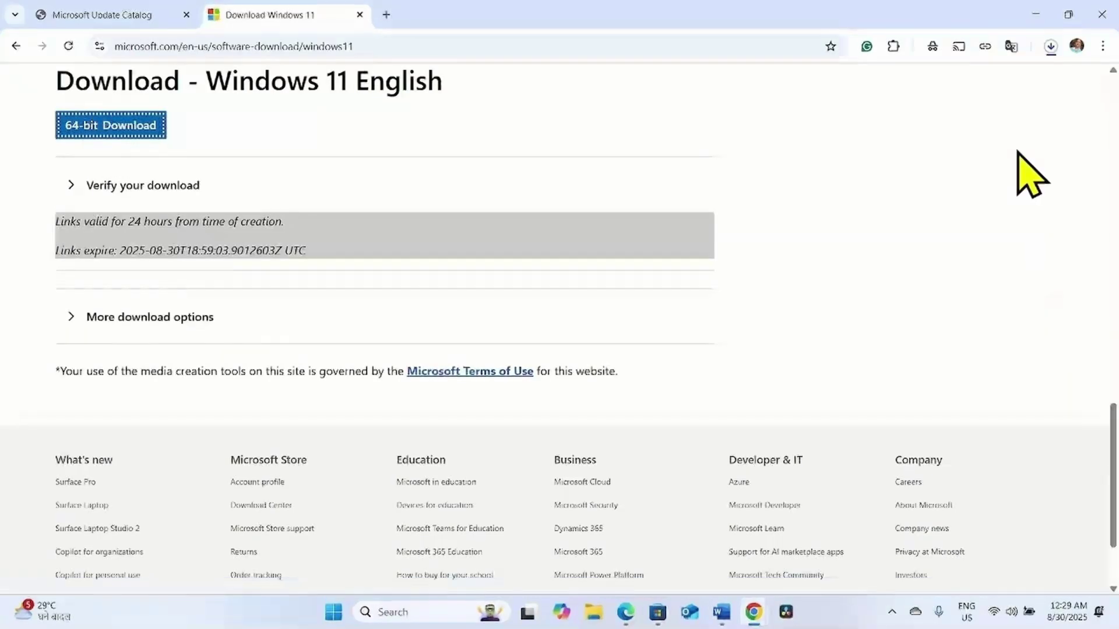
left_click(1051, 48)
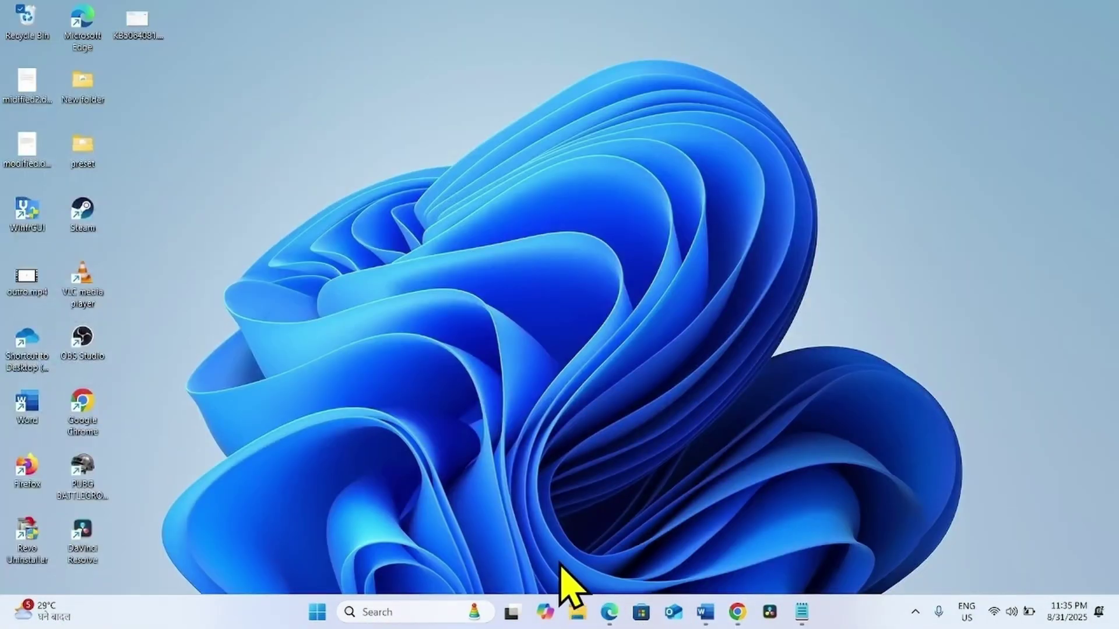
- Mount Win11_24H2_English_x64.iso from the Downloads folder as a virtual drive
left_click(578, 619)
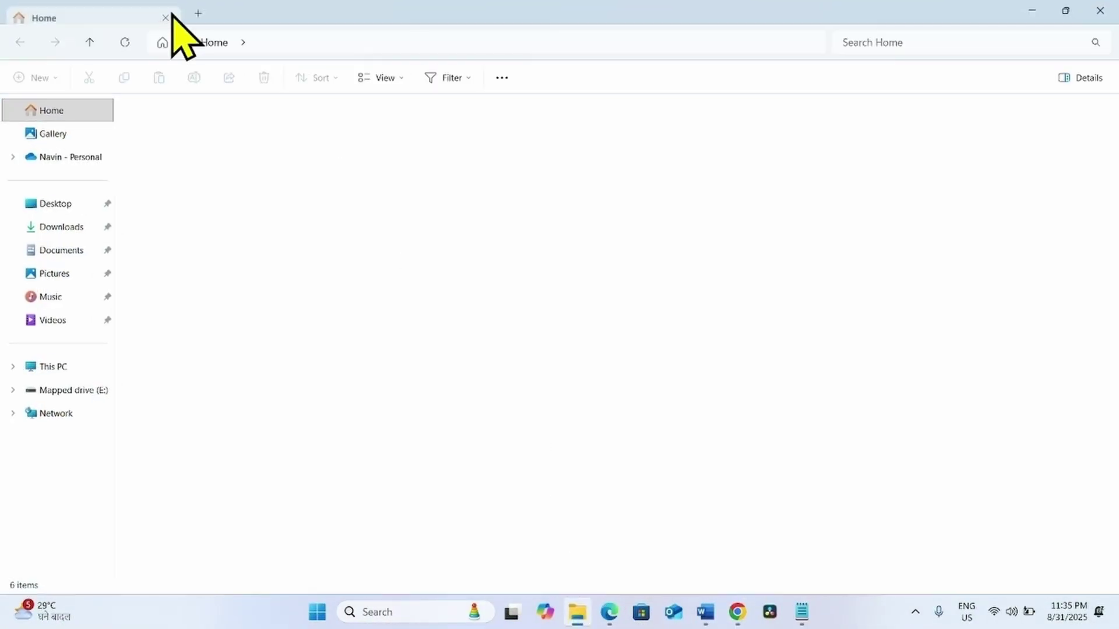
left_click(61, 227)
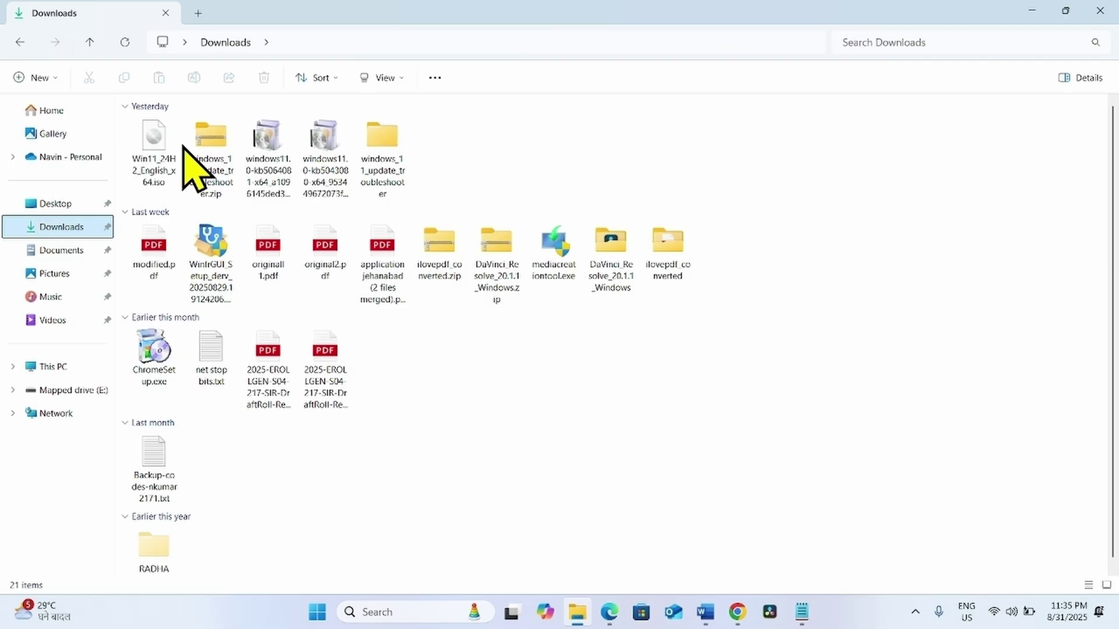
right_click(156, 148)
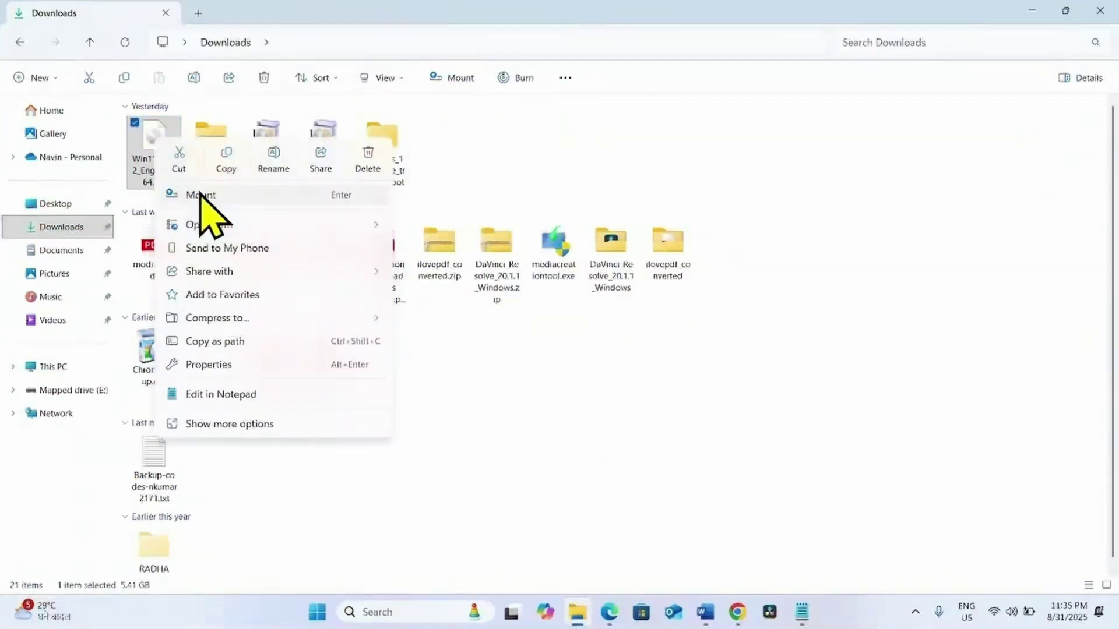
left_click(200, 195)
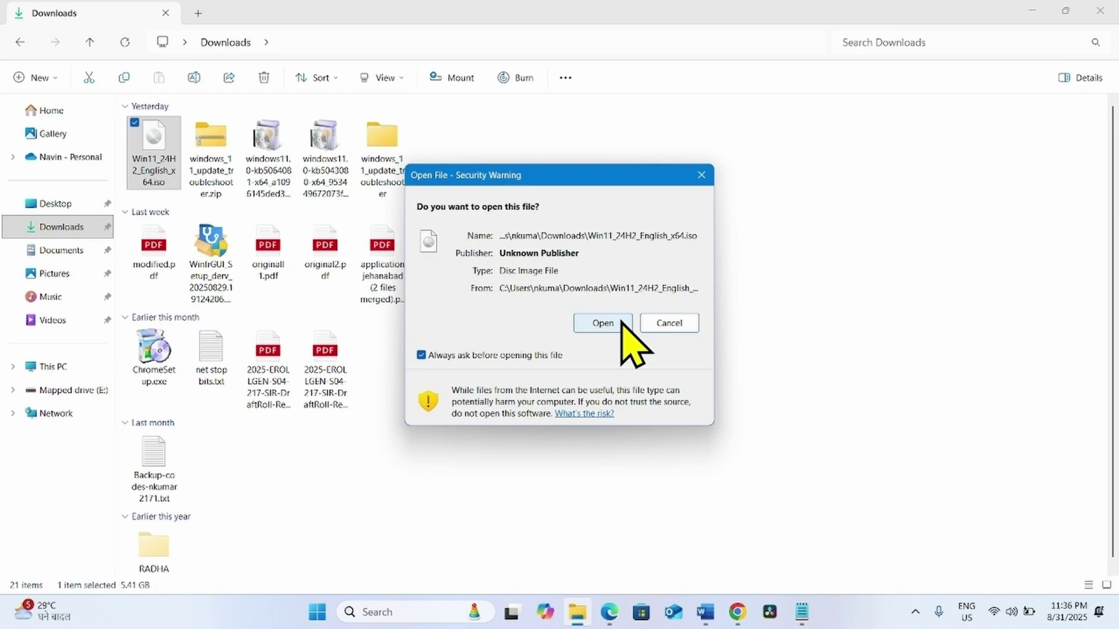
left_click(606, 324)
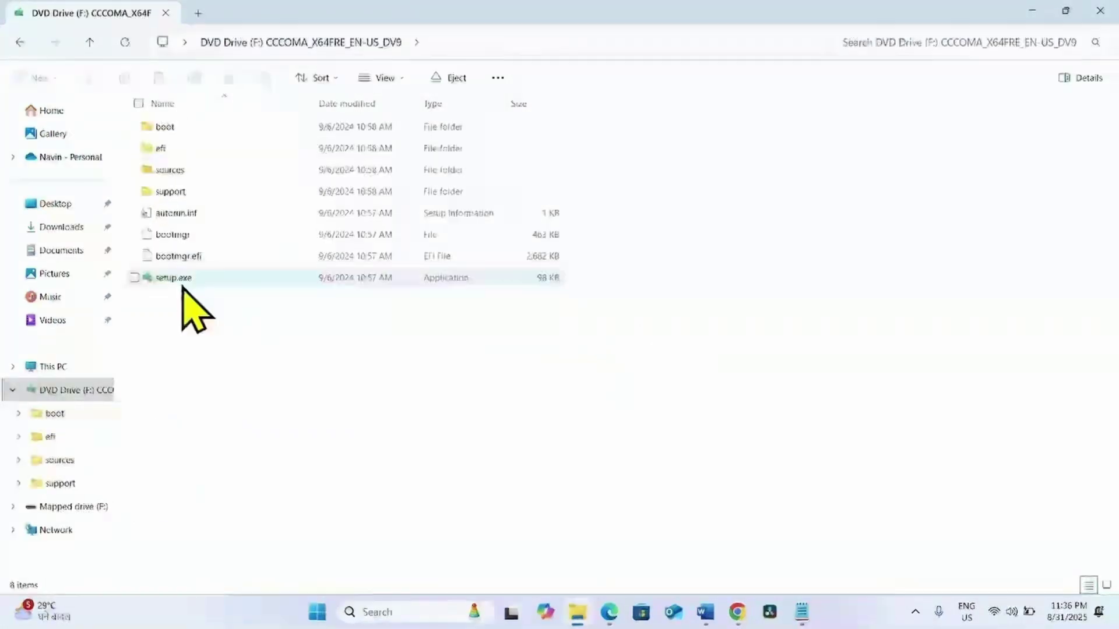
- Launch setup.exe from the mounted DVD Drive (F:), approve the UAC prompt, and close File Explorer
right_click(170, 278)
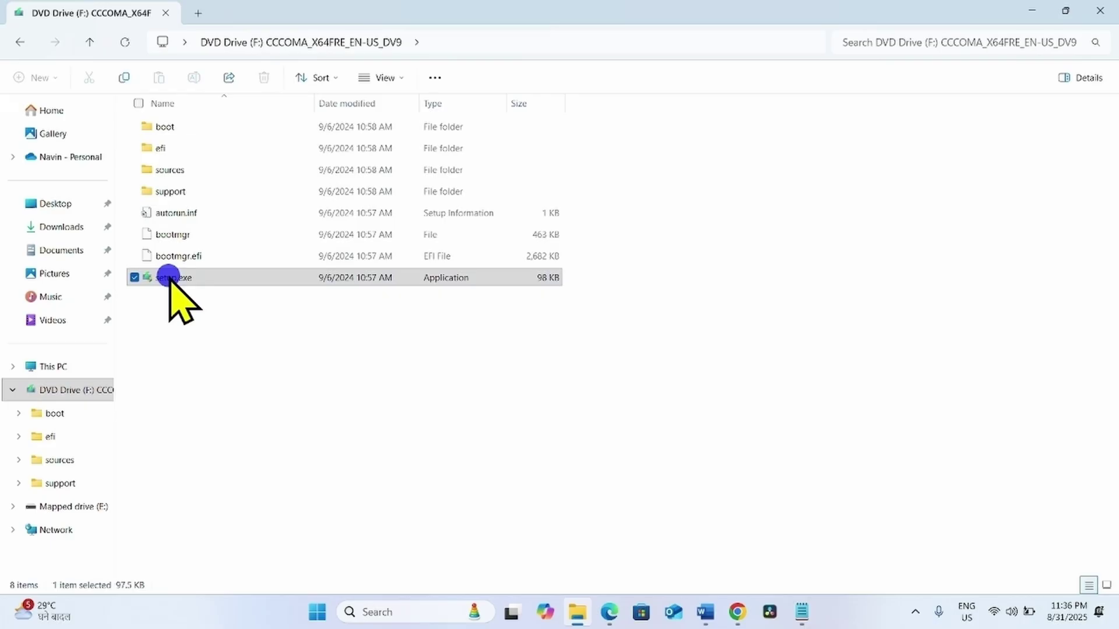
left_click(198, 303)
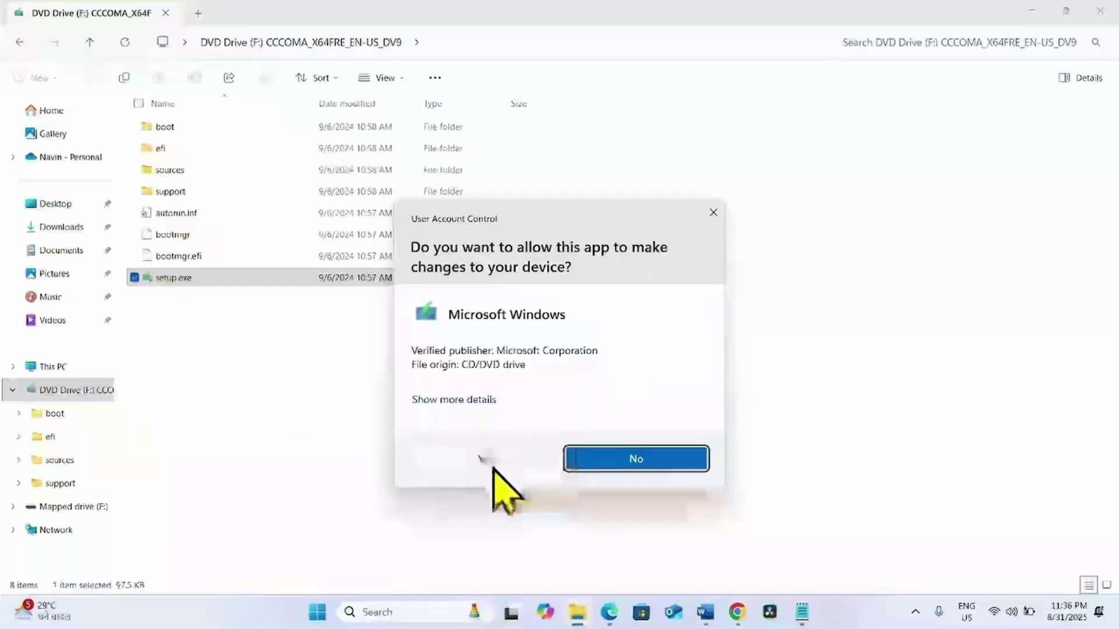
left_click(491, 463)
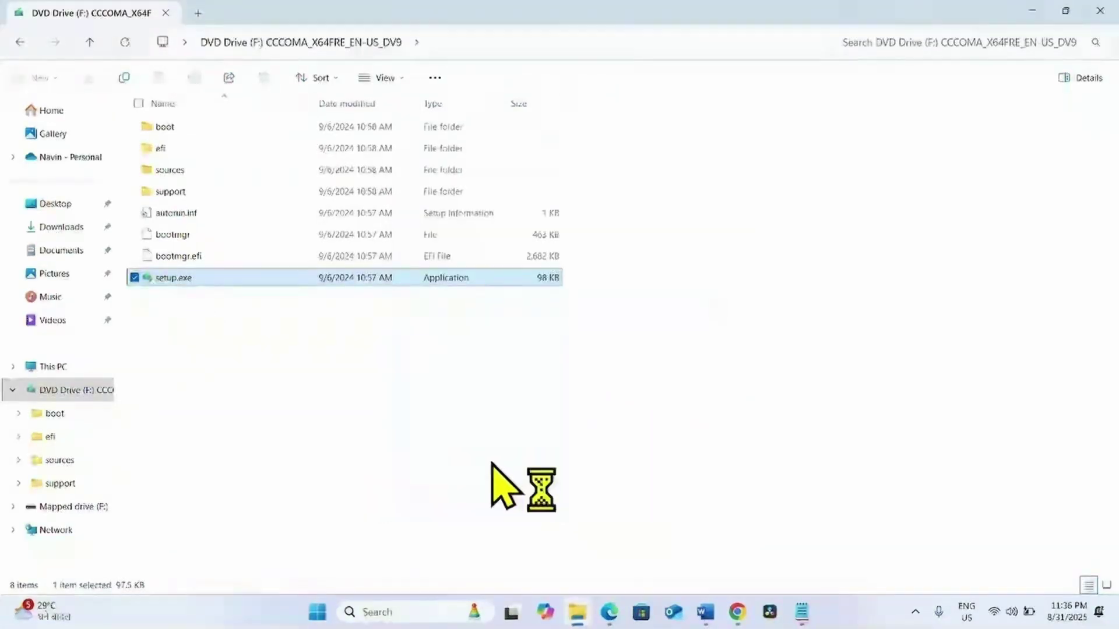
left_click(1110, 7)
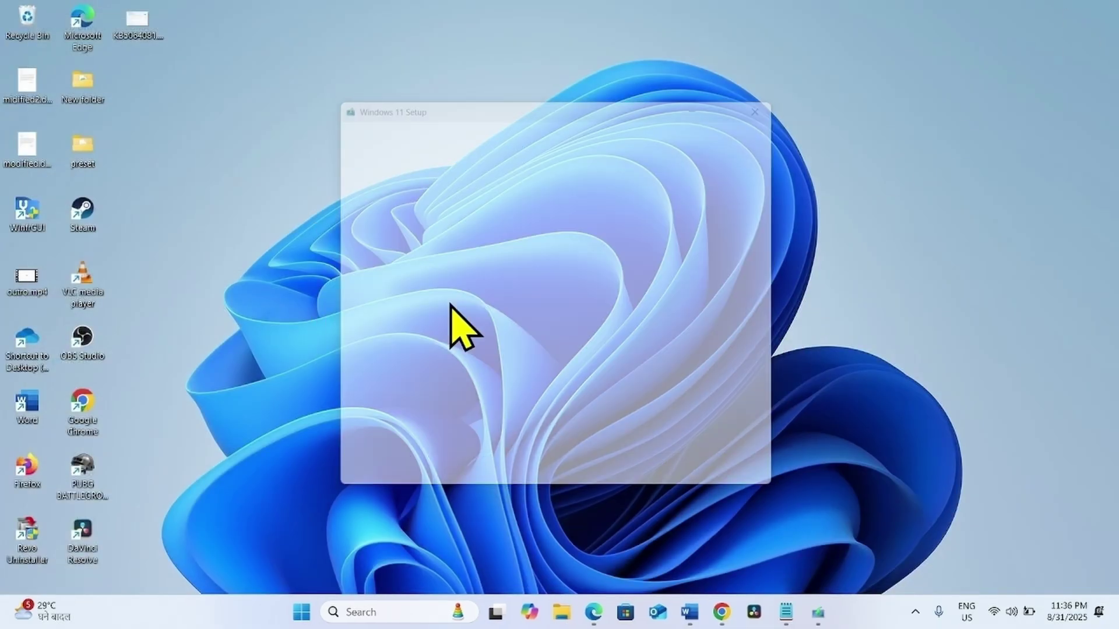
- Opt out of installation improvement data, accept the license terms, and start the upgrade keeping files and apps
left_click(359, 434)
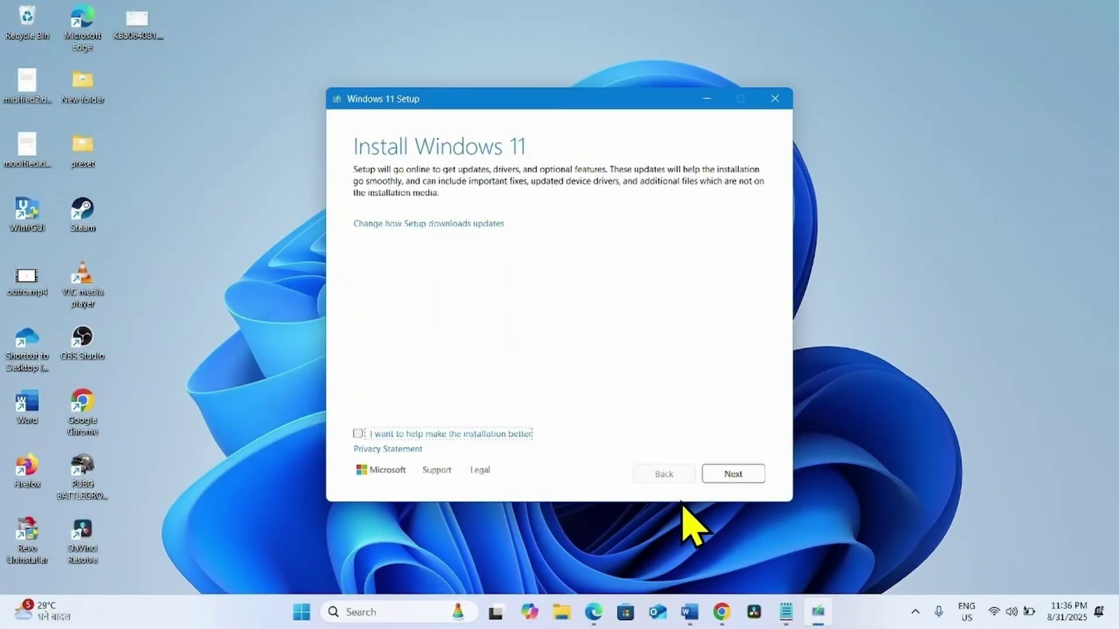
left_click(733, 474)
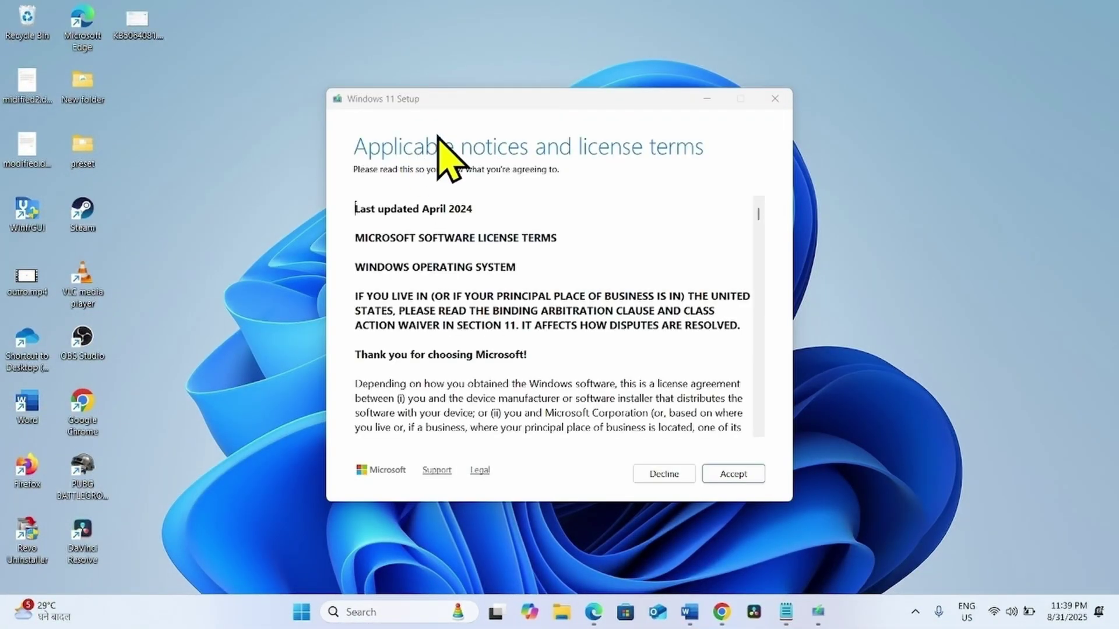
left_click(733, 474)
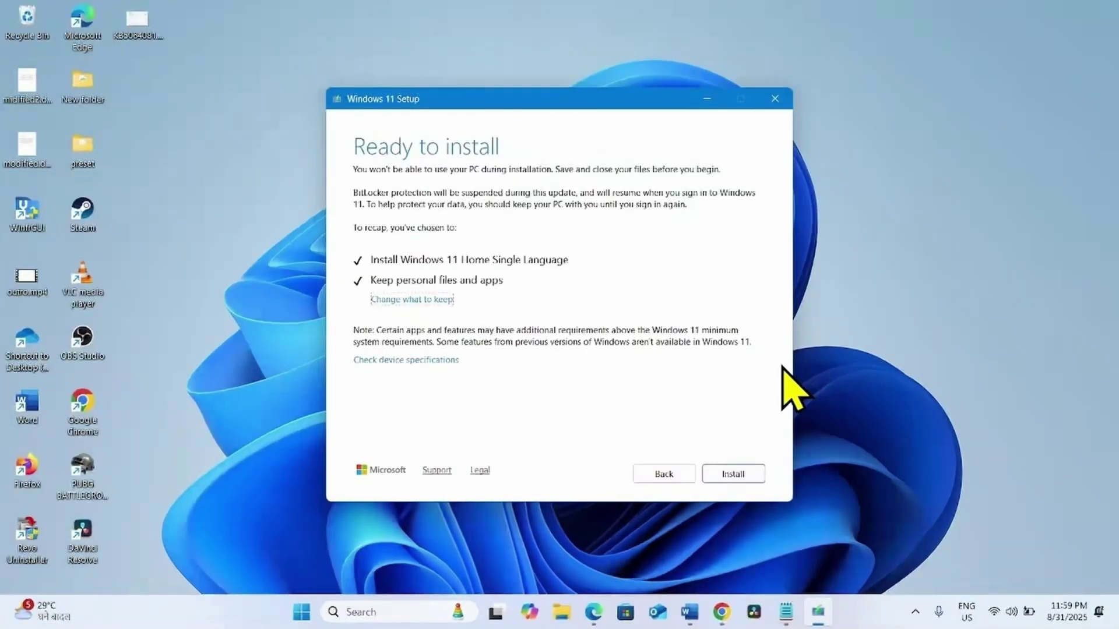
left_click(734, 474)
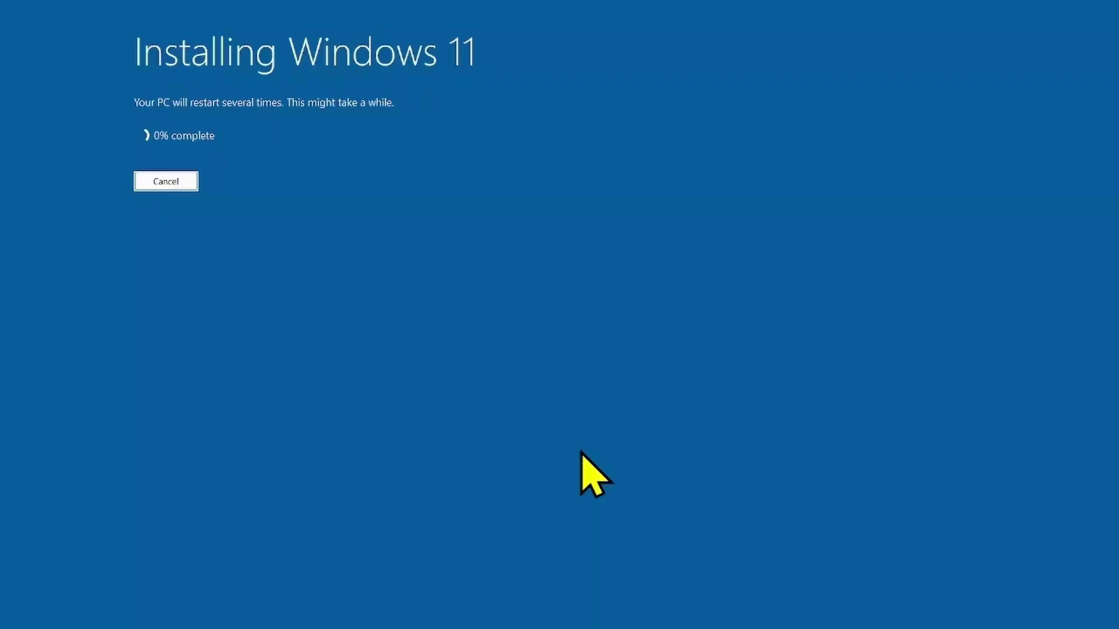